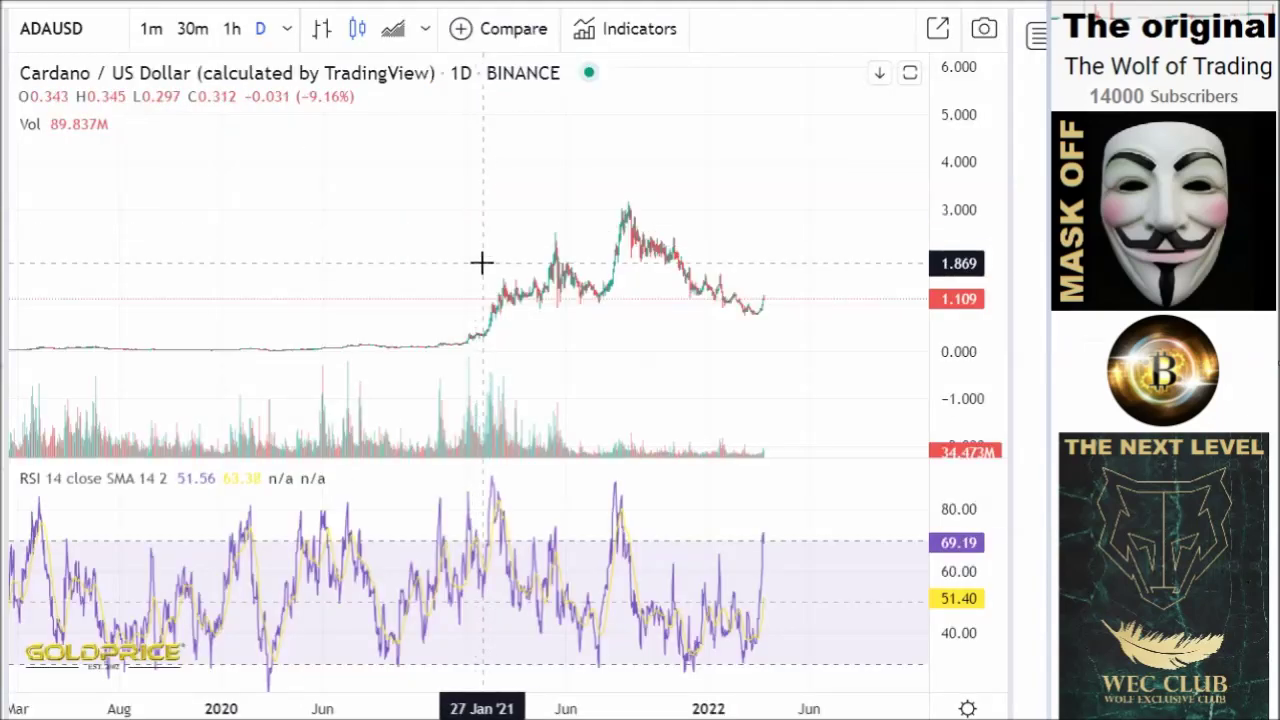
Brush a loop around the latest RSI peak near the 70 level in early 2022
{"action": "scroll", "coordinate": [660, 343], "scroll_direction": "up", "scroll_amount": 5}
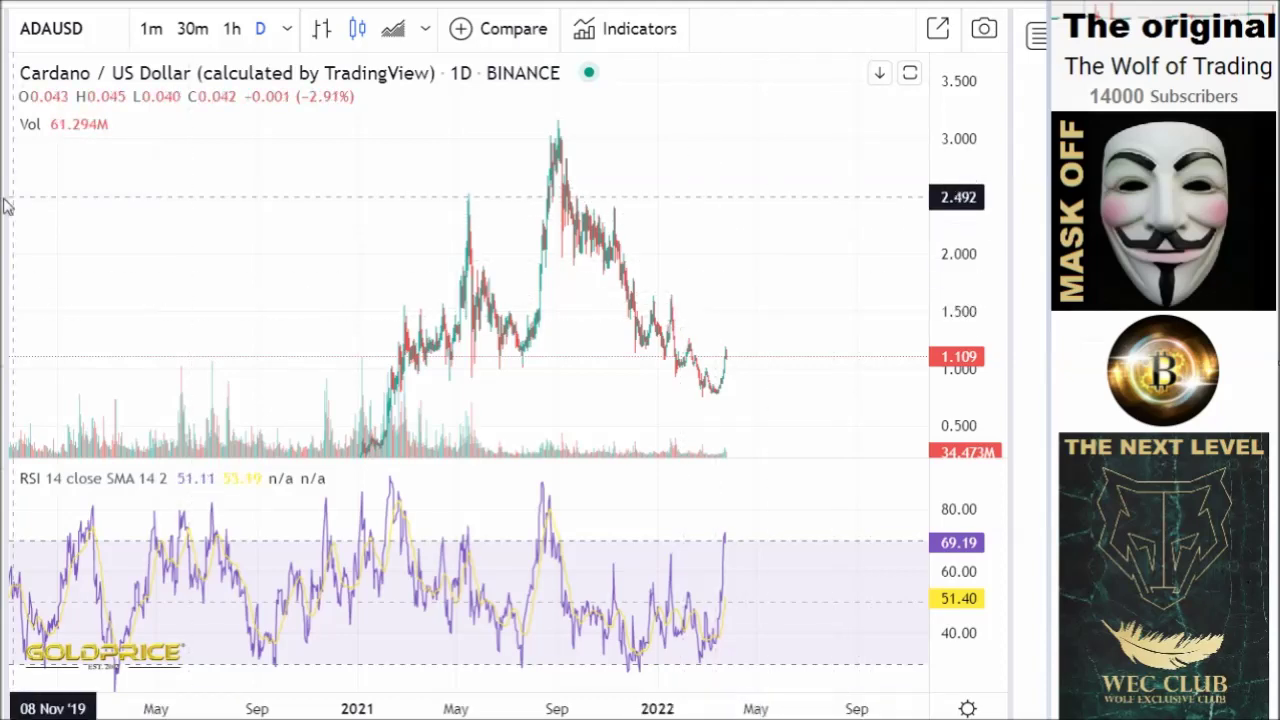
{"action": "left_click", "coordinate": [4, 165]}
{"action": "left_click", "coordinate": [32, 165]}
{"action": "mouse_move", "coordinate": [708, 499]}
{"action": "left_mouse_down"}
{"action": "mouse_move", "coordinate": [794, 526]}
{"action": "mouse_move", "coordinate": [777, 506]}
{"action": "left_mouse_up"}
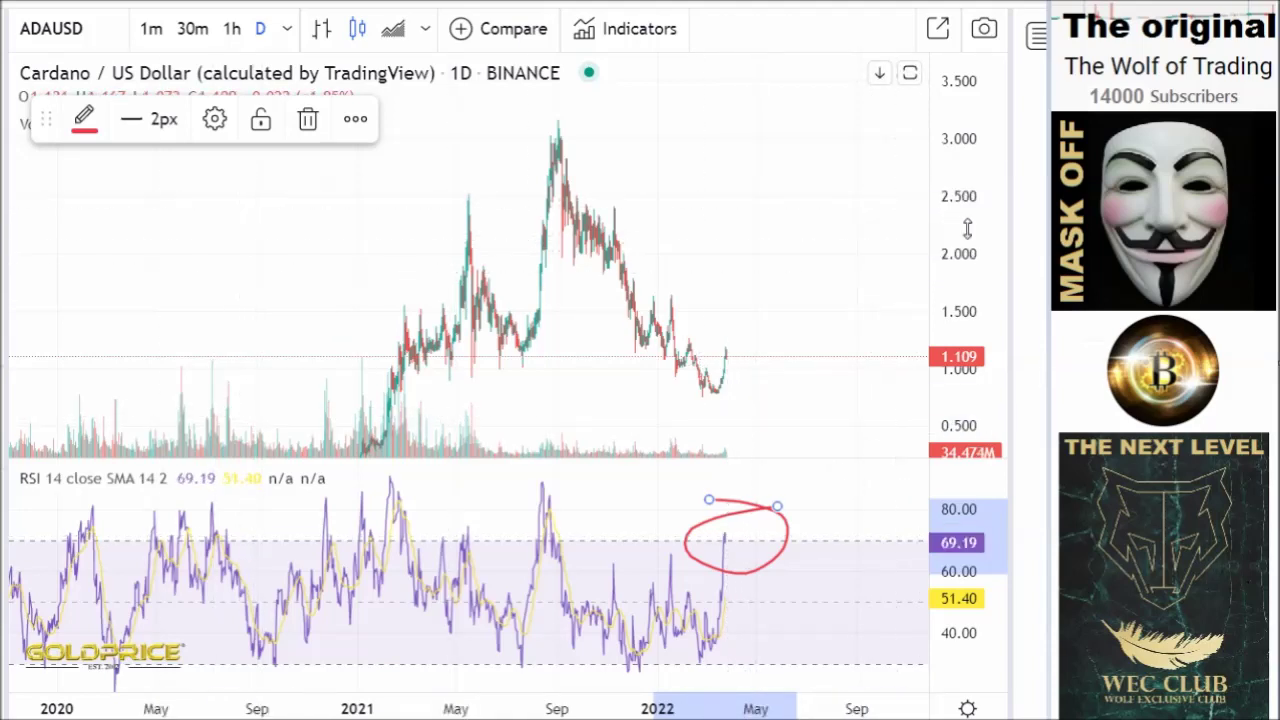
Draw a near-horizontal trend line at about 1.12 to 1.15 from mid-November 2020 to October 2022
{"action": "left_click_drag", "start_coordinate": [963, 232], "coordinate": [940, 360]}
{"action": "left_click", "coordinate": [4, 80]}
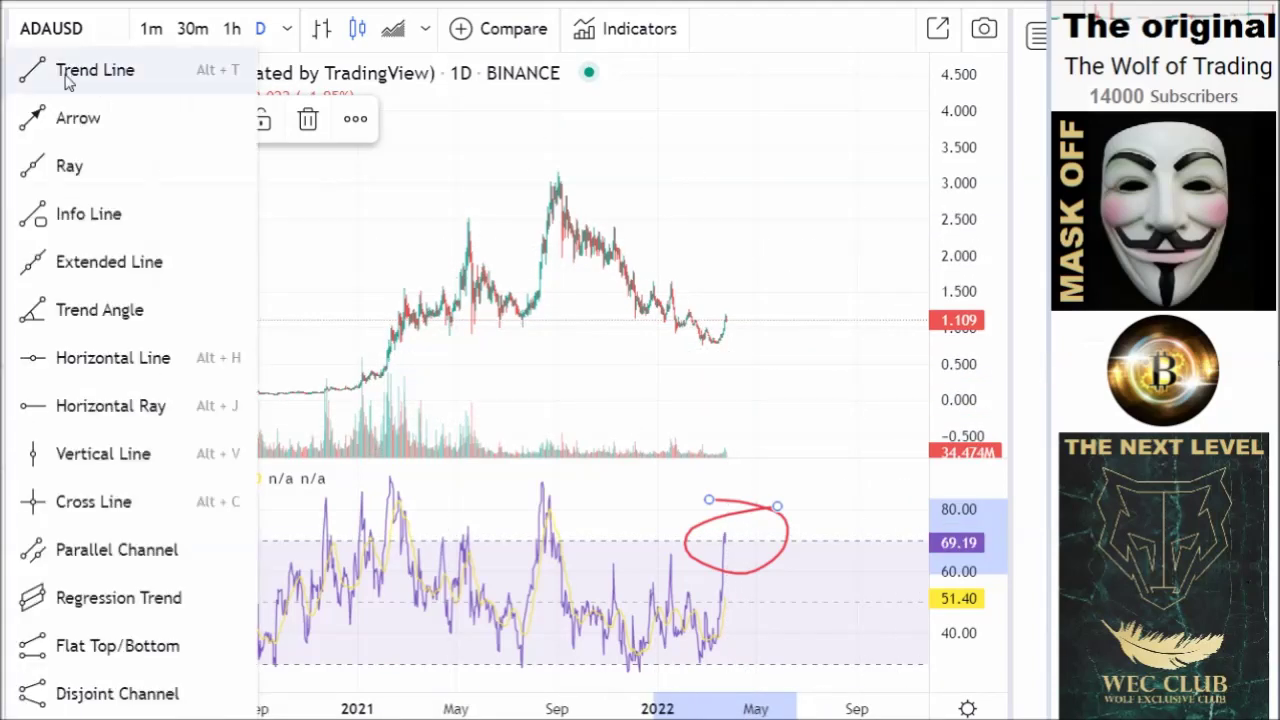
{"action": "left_click", "coordinate": [64, 78]}
{"action": "left_click", "coordinate": [320, 321]}
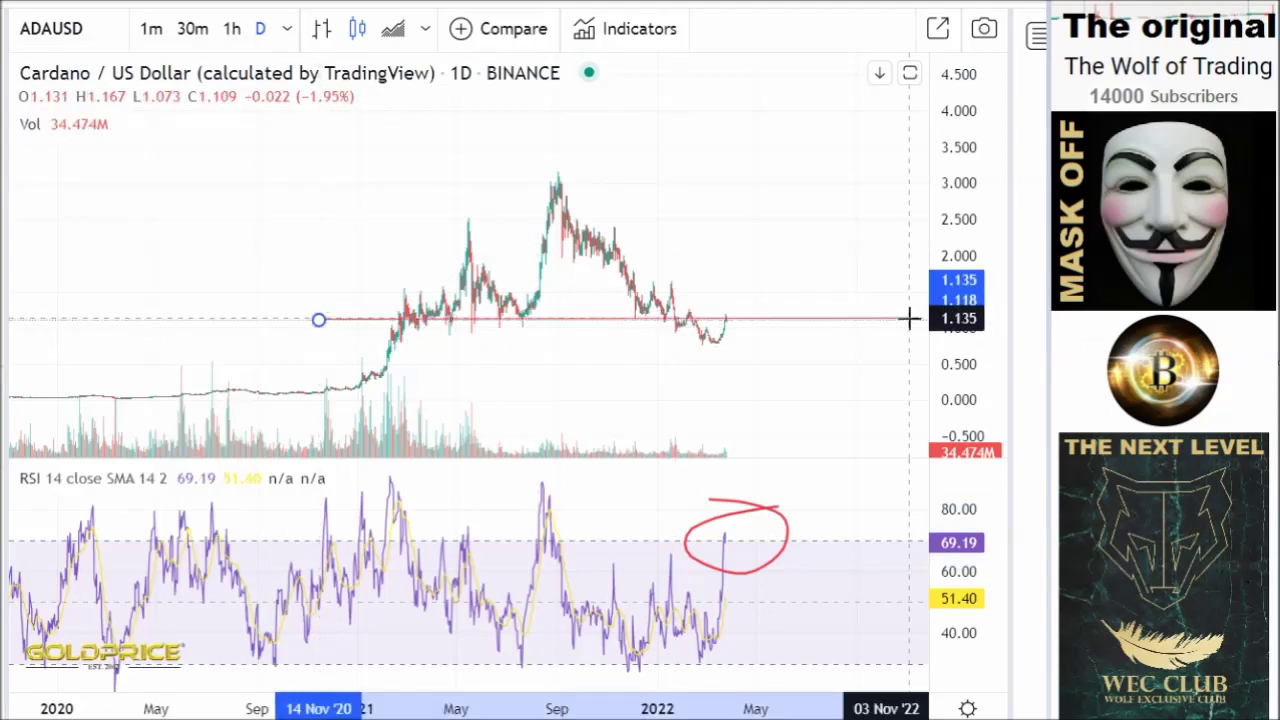
{"action": "left_click", "coordinate": [894, 322]}
Shrink the RSI pane to a narrow strip to enlarge the price chart, and restore the cross cursor
{"action": "left_click_drag", "start_coordinate": [938, 253], "coordinate": [938, 130]}
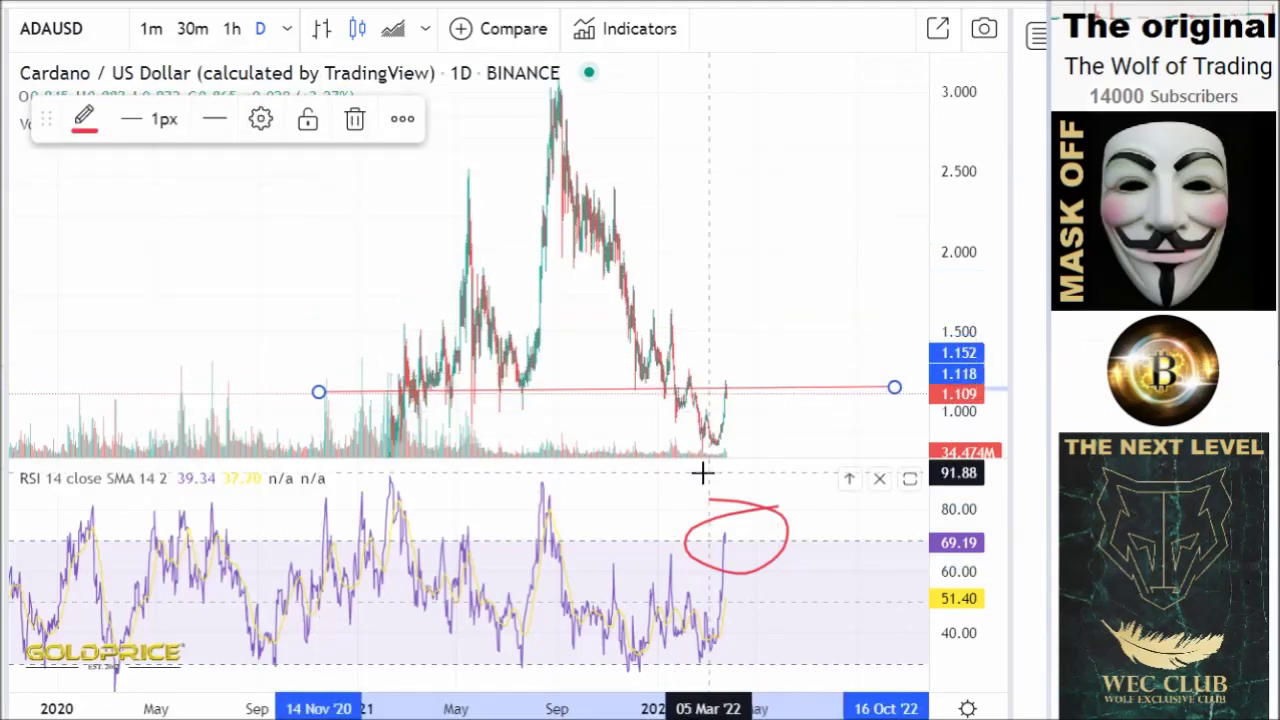
{"action": "left_click_drag", "start_coordinate": [691, 458], "coordinate": [674, 632]}
{"action": "left_click", "coordinate": [4, 36]}
{"action": "left_click", "coordinate": [40, 38]}
Move the near-horizontal trend line up to about 1.18 to 1.21, keeping its slope
{"action": "left_click_drag", "start_coordinate": [375, 371], "coordinate": [342, 179]}
{"action": "left_click_drag", "start_coordinate": [938, 337], "coordinate": [938, 495]}
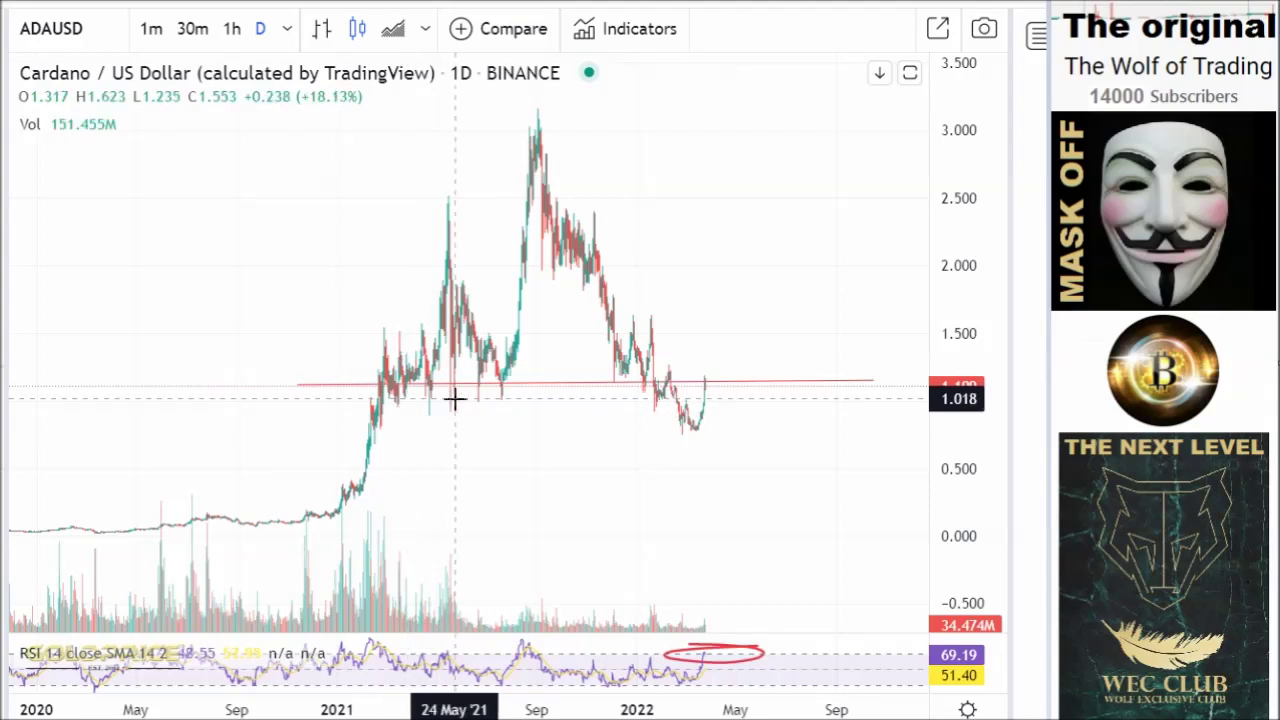
{"action": "left_click_drag", "start_coordinate": [545, 395], "coordinate": [518, 377]}
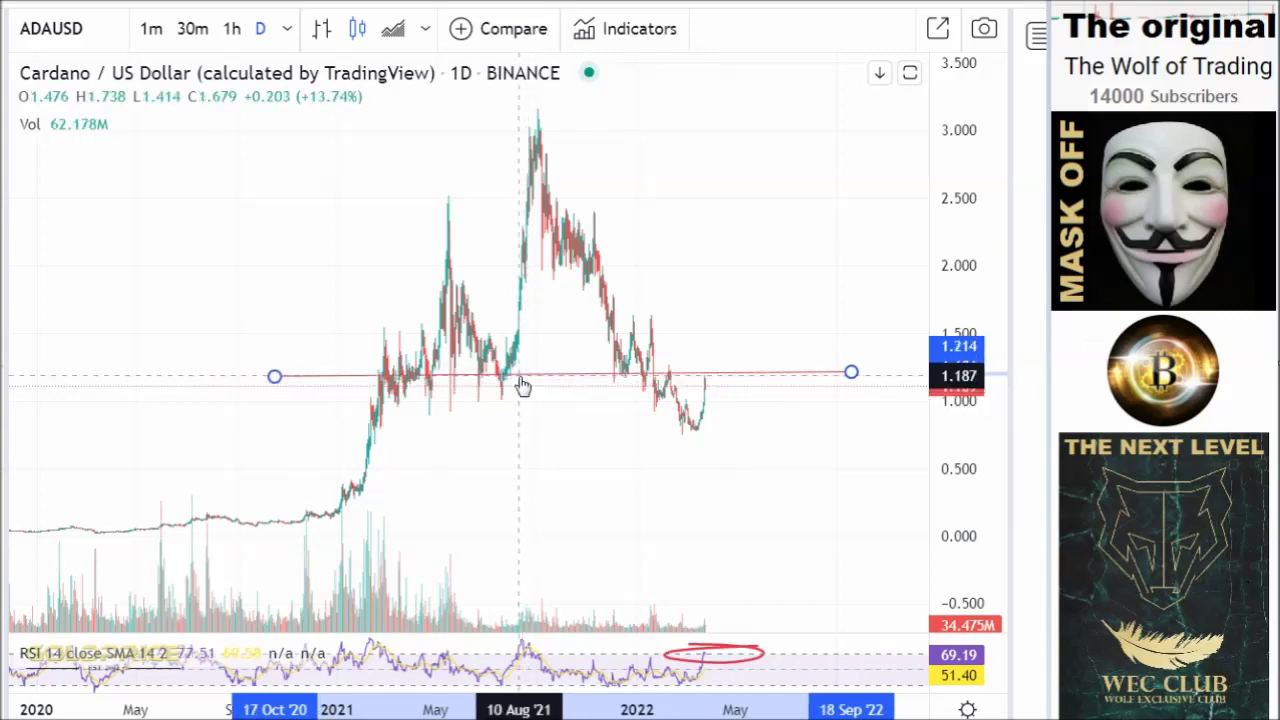
Enlarge the RSI pane and examine the latest price and RSI peak close up in early 2022
{"action": "scroll", "coordinate": [629, 417], "scroll_direction": "right", "scroll_amount": 3}
{"action": "scroll", "coordinate": [634, 423], "scroll_direction": "up", "scroll_amount": 2}
{"action": "scroll", "coordinate": [588, 405], "scroll_direction": "up", "scroll_amount": 1}
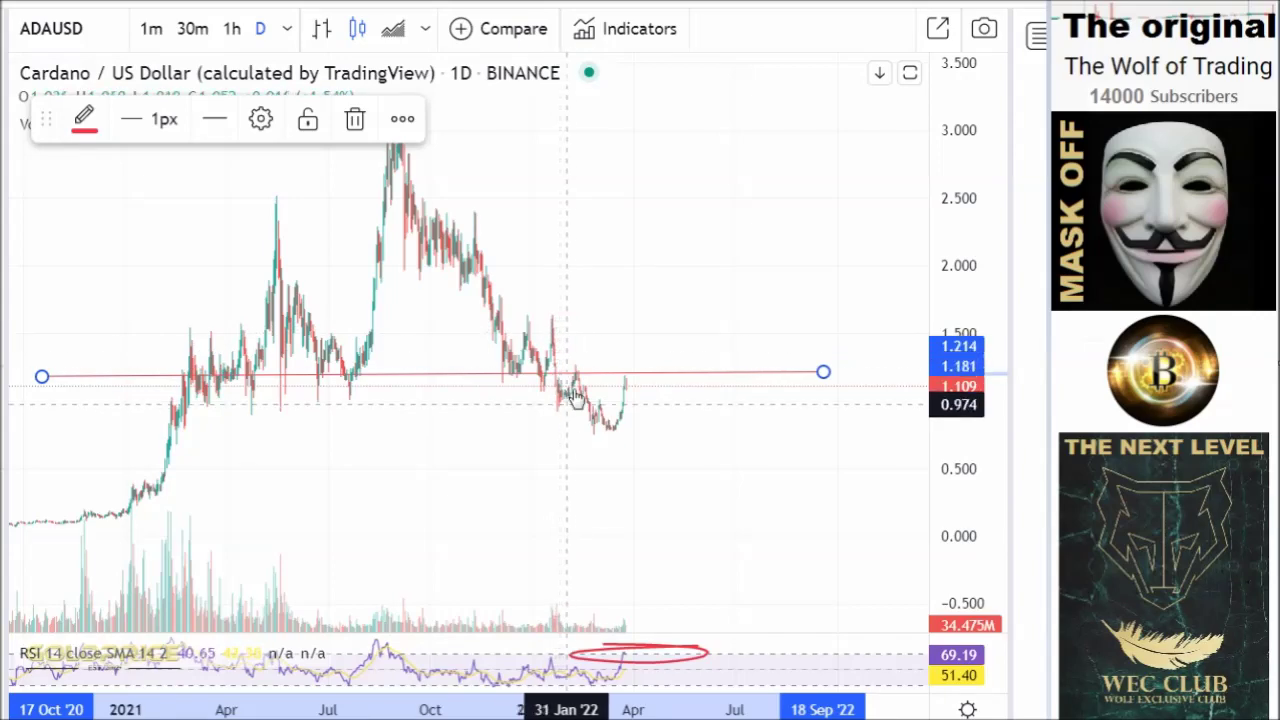
{"action": "scroll", "coordinate": [623, 446], "scroll_direction": "up", "scroll_amount": 5}
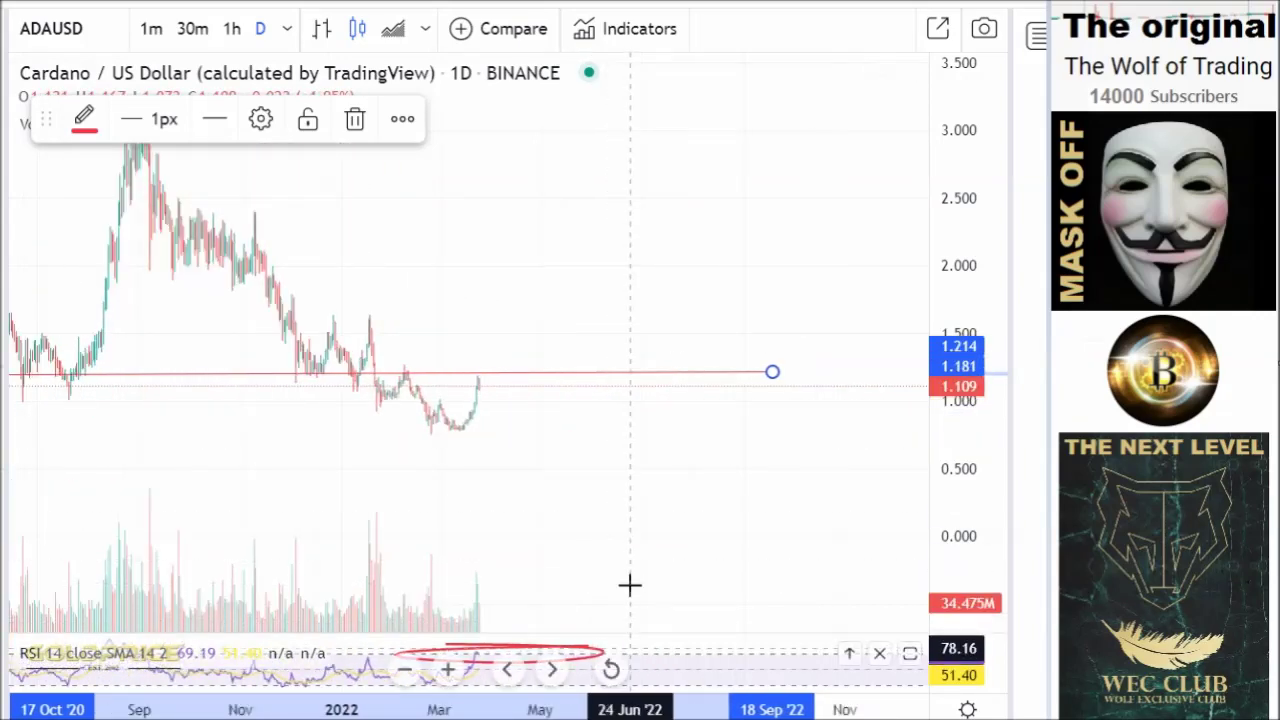
{"action": "left_click_drag", "start_coordinate": [651, 566], "coordinate": [675, 540]}
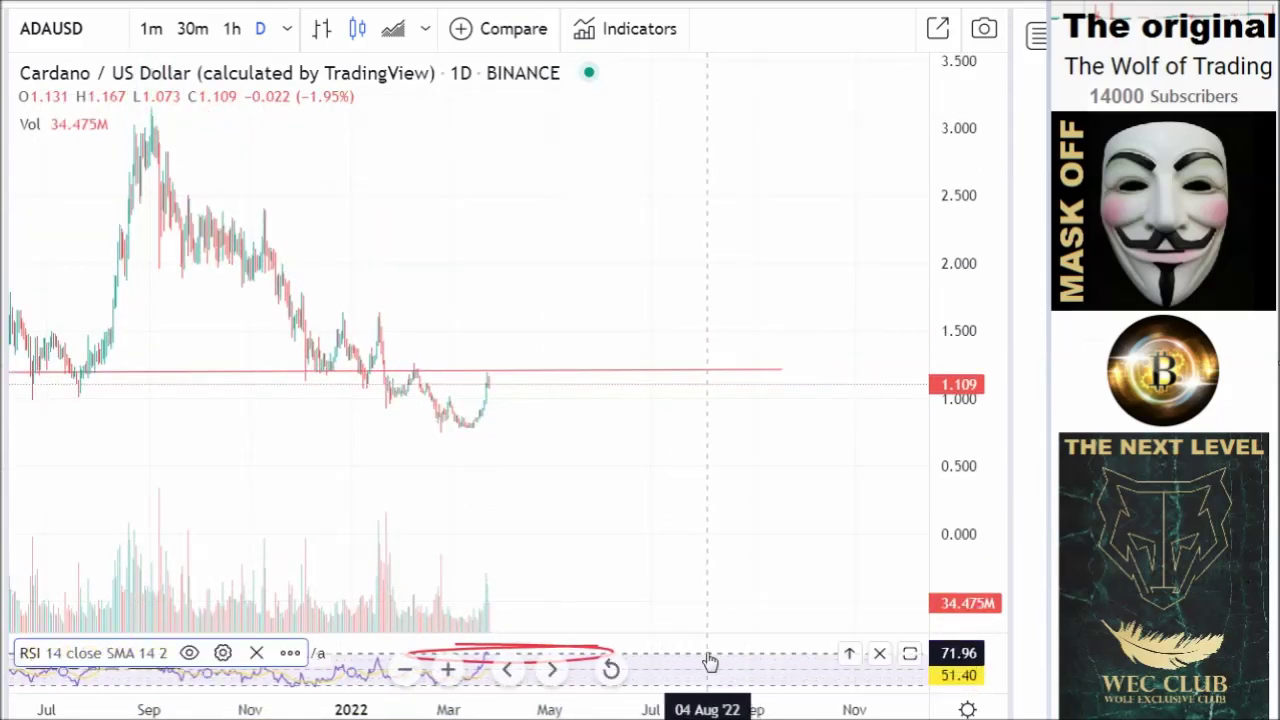
{"action": "left_click_drag", "start_coordinate": [700, 627], "coordinate": [683, 393]}
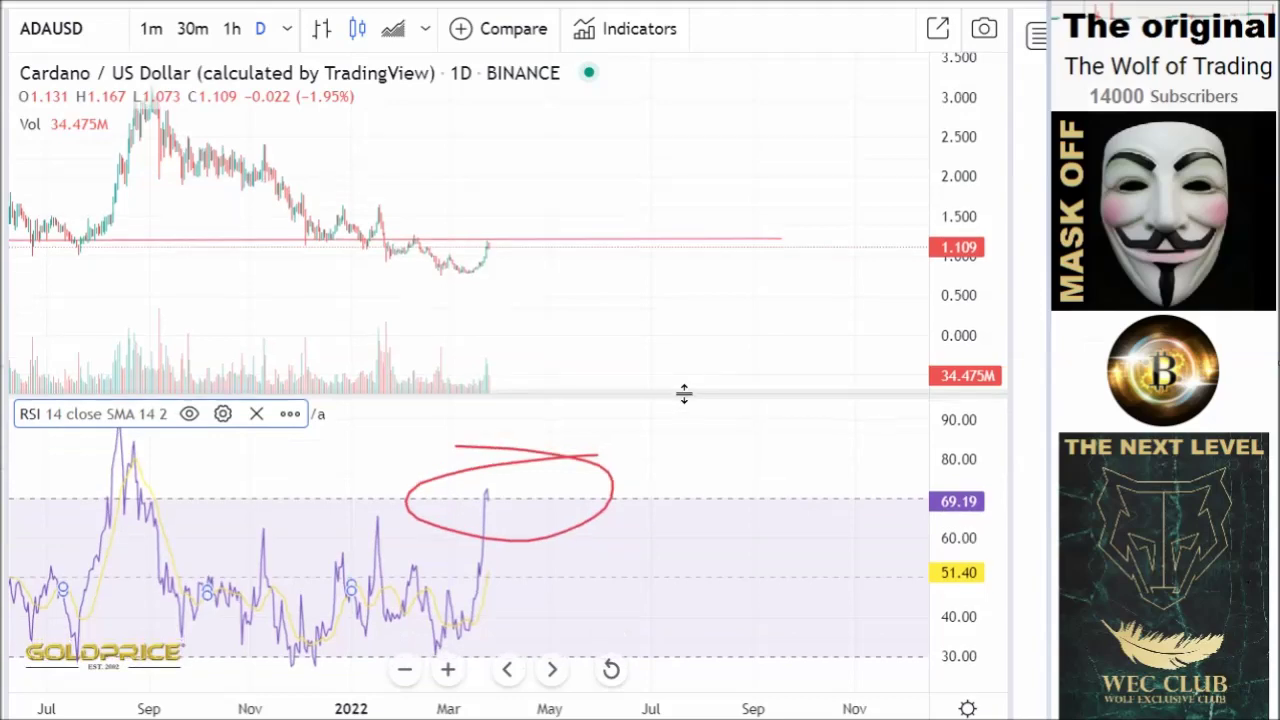
{"action": "scroll", "coordinate": [349, 300], "scroll_direction": "up", "scroll_amount": 3}
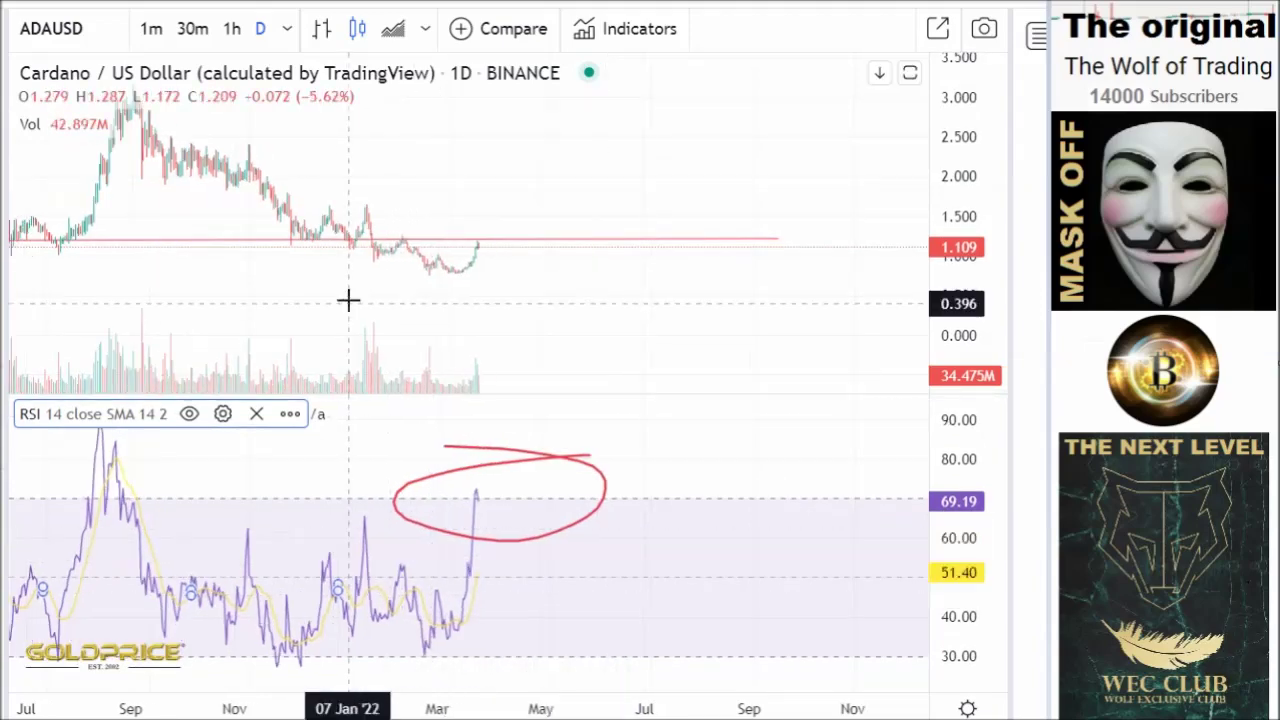
{"action": "left_click_drag", "start_coordinate": [420, 305], "coordinate": [750, 322]}
{"action": "scroll", "coordinate": [626, 408], "scroll_direction": "up", "scroll_amount": 2}
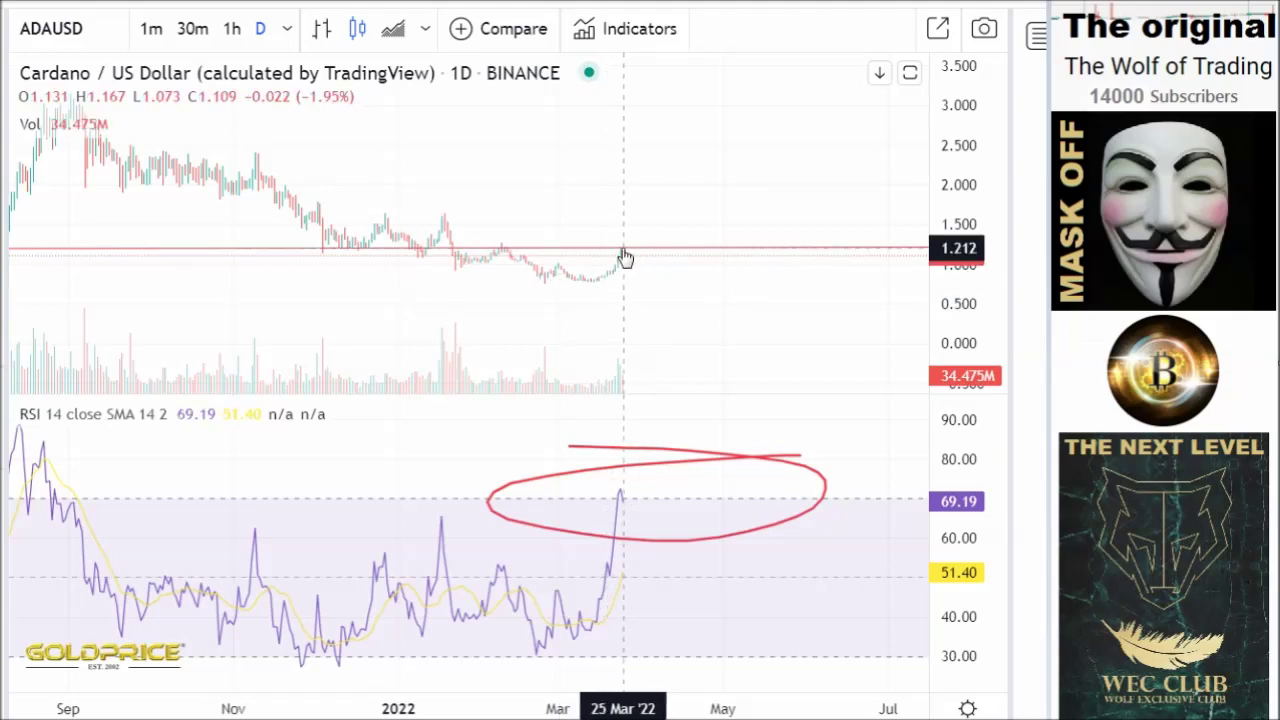
Reduce the RSI pane height and compare the latest candles with the 1.2 trend line, close up and across 2021–2022
{"action": "left_click_drag", "start_coordinate": [951, 334], "coordinate": [921, 78]}
{"action": "left_click_drag", "start_coordinate": [769, 396], "coordinate": [798, 521]}
{"action": "left_click_drag", "start_coordinate": [768, 356], "coordinate": [775, 186]}
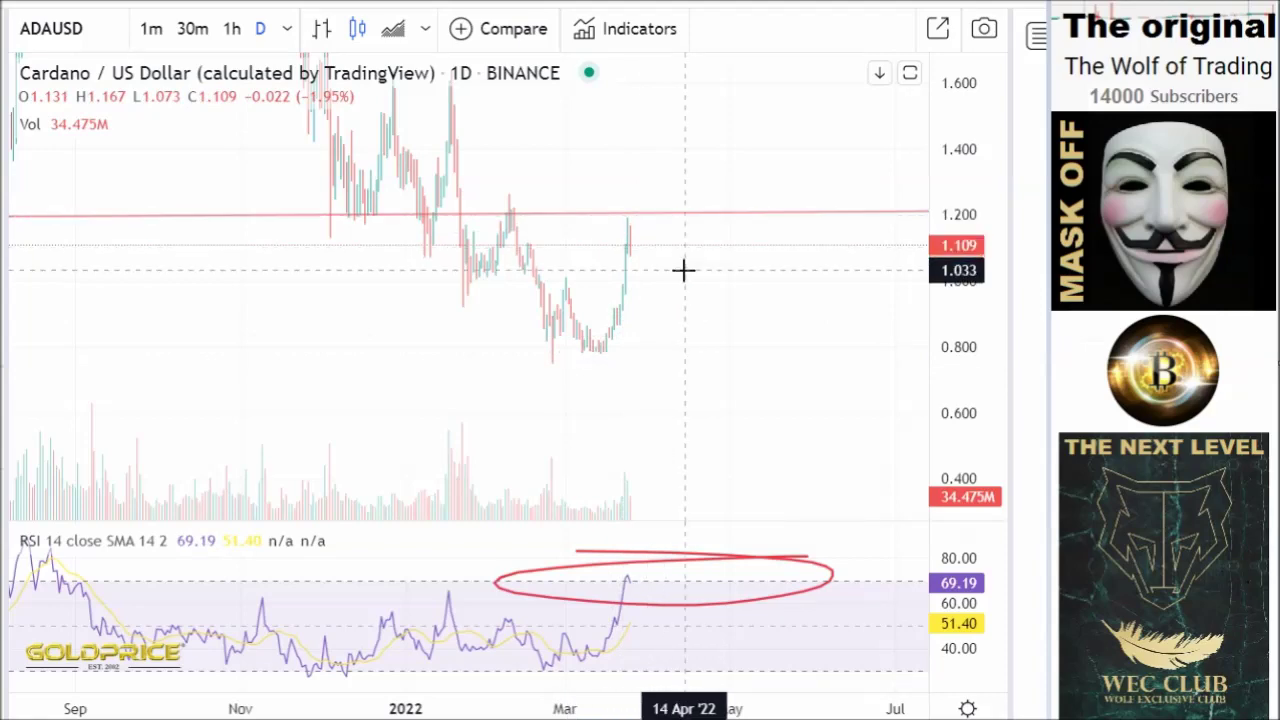
{"action": "scroll", "coordinate": [683, 269], "scroll_direction": "down", "scroll_amount": 5}
{"action": "scroll", "coordinate": [684, 270], "scroll_direction": "down", "scroll_amount": 1}
{"action": "left_click_drag", "start_coordinate": [971, 217], "coordinate": [943, 500]}
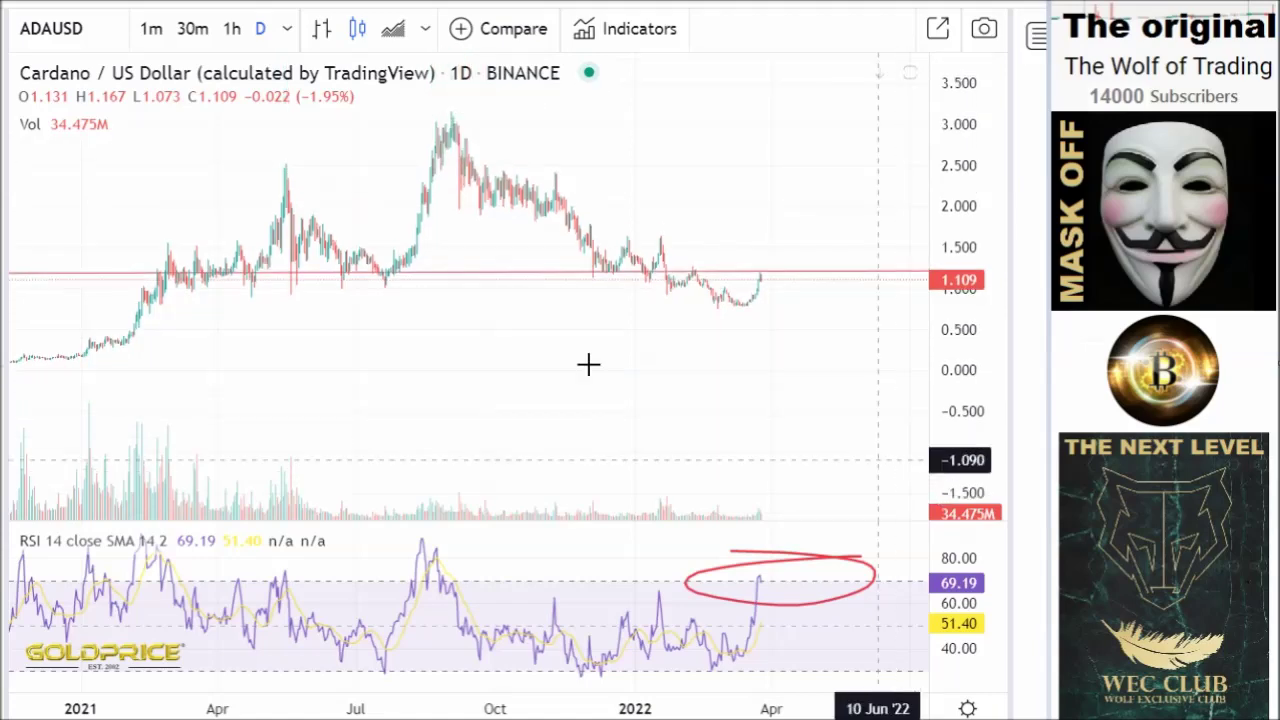
{"action": "left_click_drag", "start_coordinate": [563, 357], "coordinate": [546, 376]}
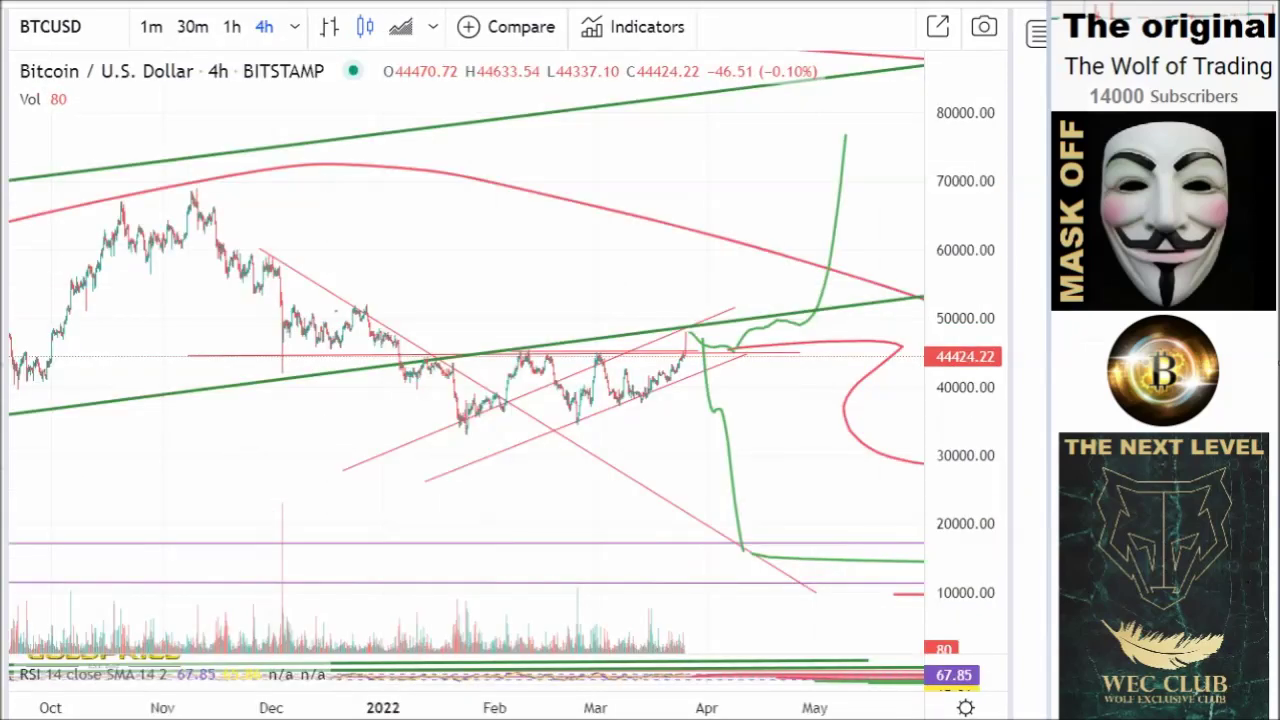
Switch to the BTCUSD 4h chart and expand its price scale to about 27500–62500
{"action": "left_click_drag", "start_coordinate": [964, 524], "coordinate": [934, 197]}
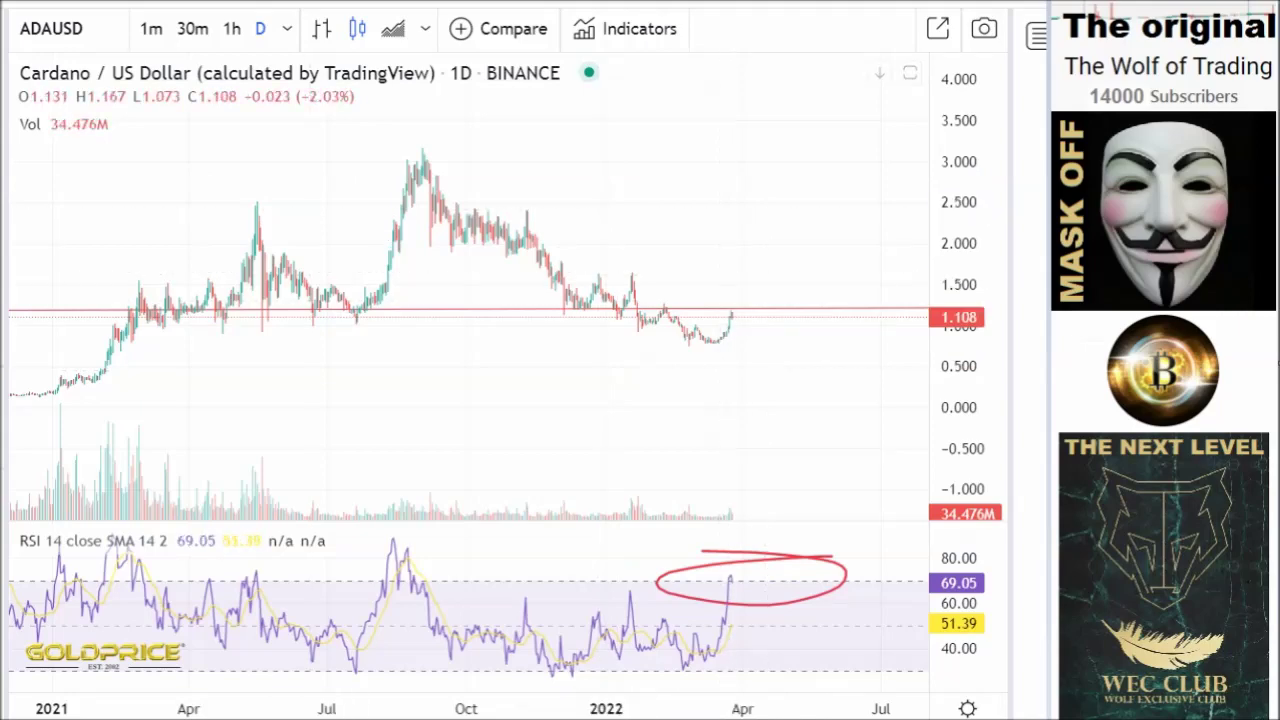
Draw a second near-horizontal trend line on the ADAUSD chart from about 1.81 in January 2021 to 1.87 in June 2022
{"action": "left_click", "coordinate": [5, 71]}
{"action": "left_click", "coordinate": [86, 70]}
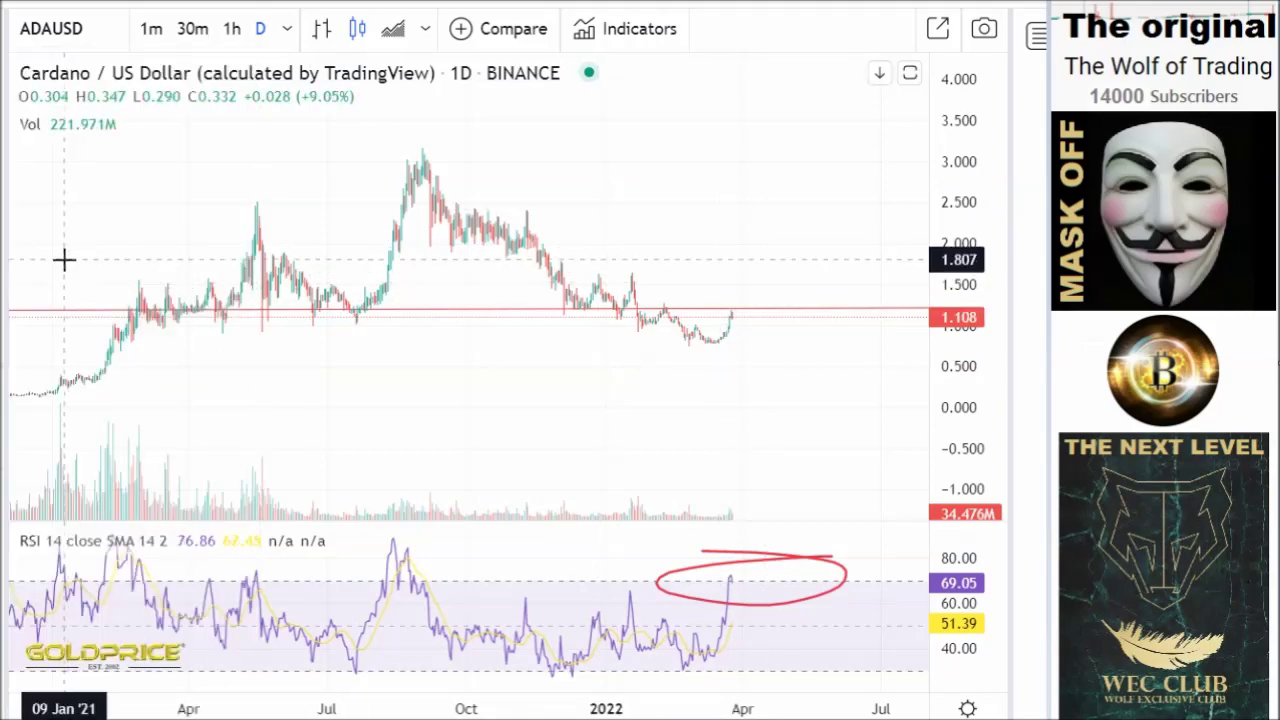
{"action": "left_click", "coordinate": [878, 255]}
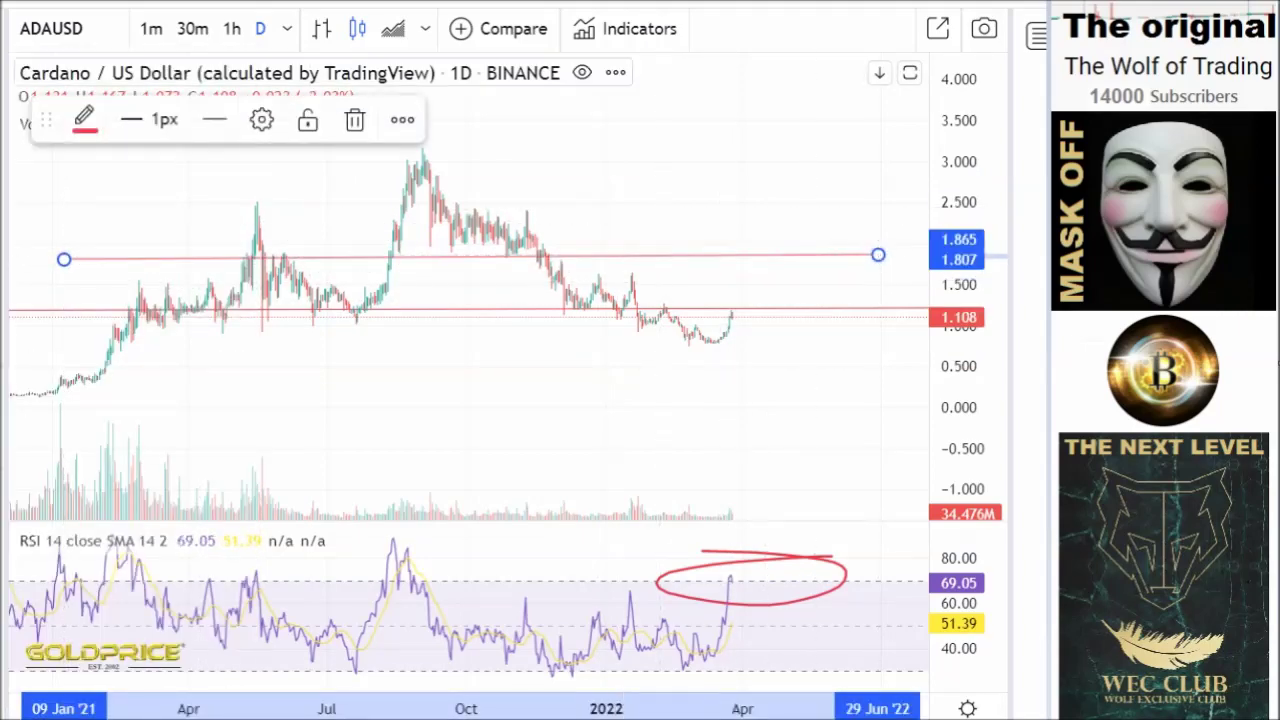
Brush a forecast path from the current price up toward the upper trend line and down to about zero by mid-2022
{"action": "left_click", "coordinate": [5, 71]}
{"action": "left_click", "coordinate": [5, 165]}
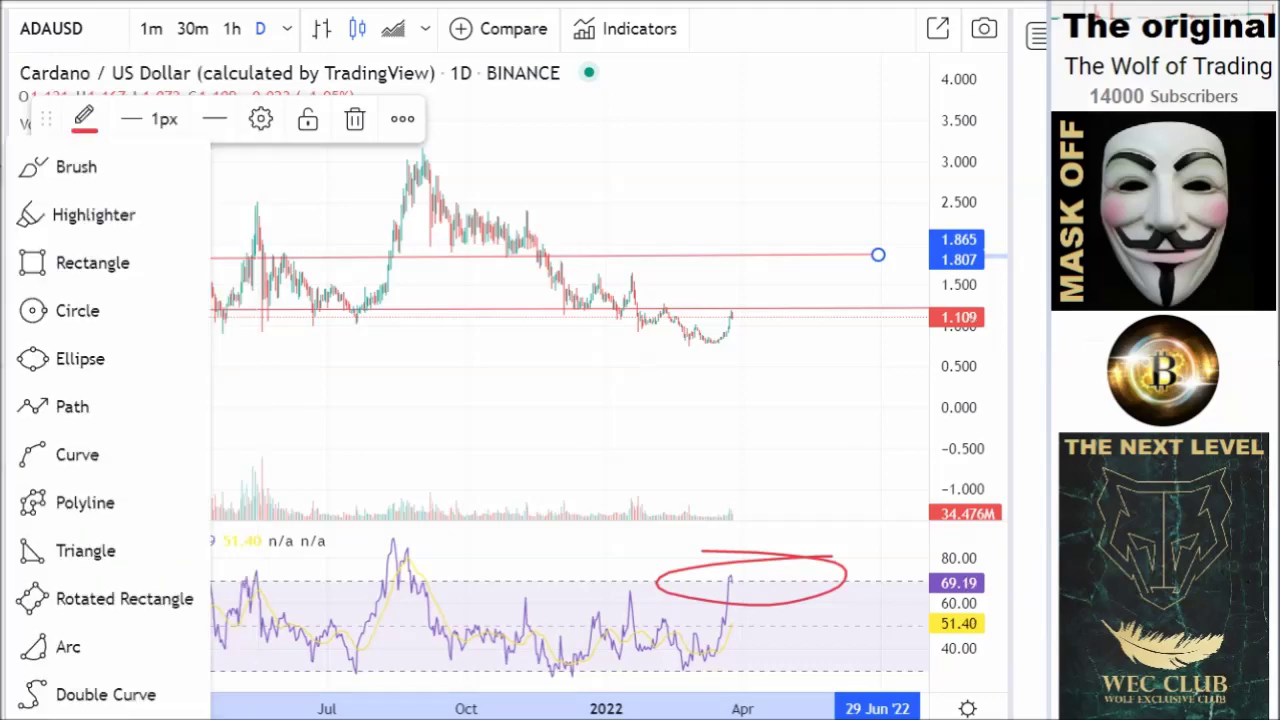
{"action": "left_click", "coordinate": [34, 162]}
{"action": "mouse_move", "coordinate": [731, 318]}
{"action": "left_mouse_down"}
{"action": "mouse_move", "coordinate": [766, 298]}
{"action": "mouse_move", "coordinate": [778, 246]}
{"action": "left_mouse_up"}
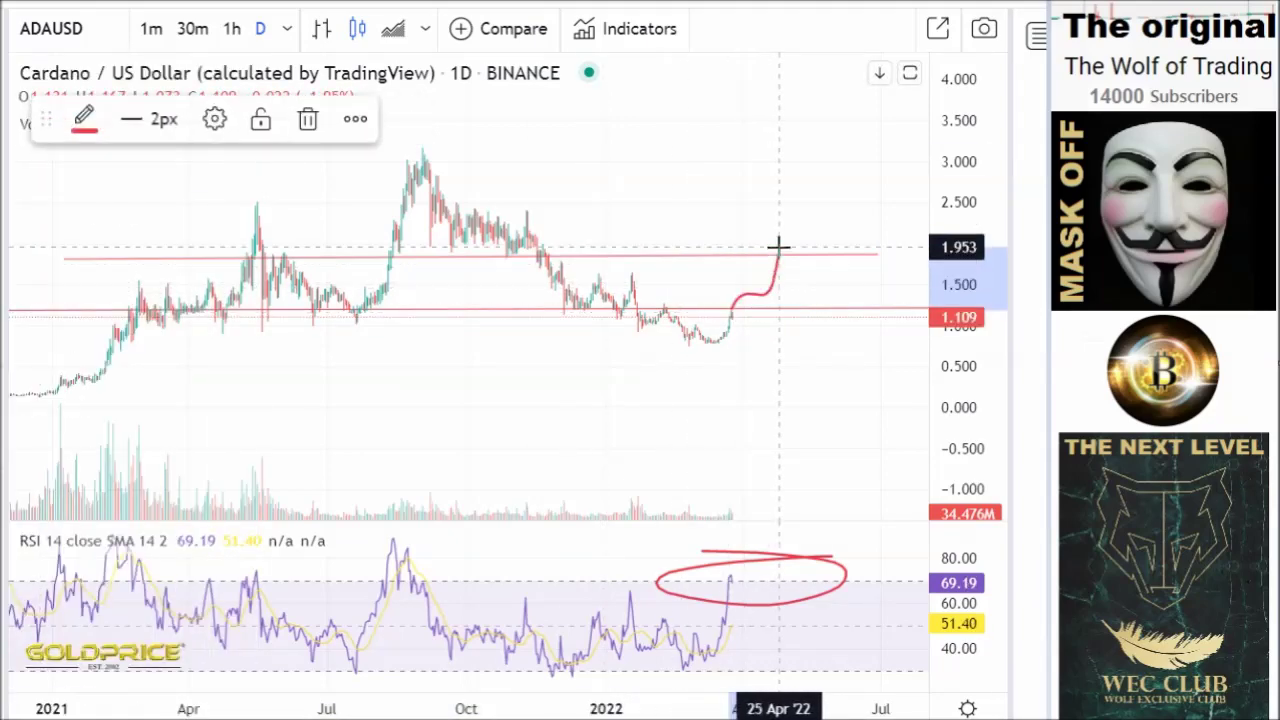
{"action": "mouse_move", "coordinate": [806, 416]}
{"action": "left_mouse_down"}
{"action": "mouse_move", "coordinate": [851, 429]}
{"action": "mouse_move", "coordinate": [862, 416]}
{"action": "left_mouse_up"}
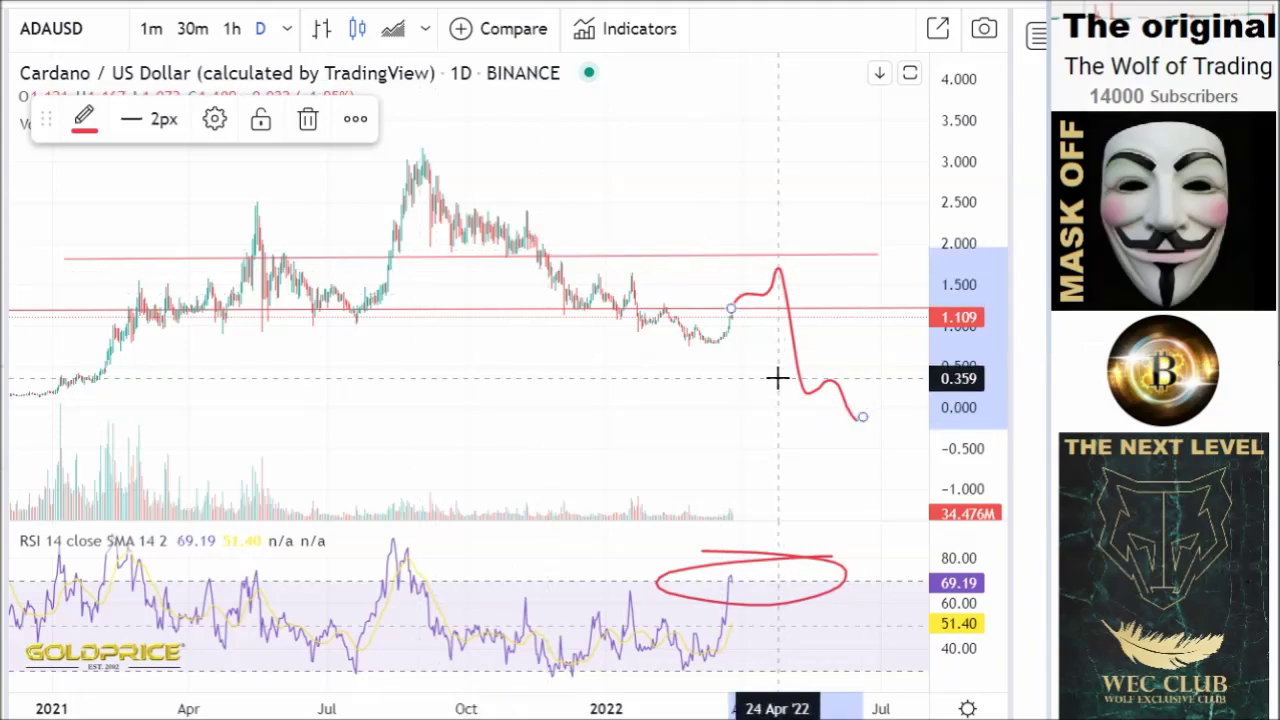
Draw a descending trend line from about 3.34 in late September 2021 to just below zero in early 2023
{"action": "scroll", "coordinate": [400, 297], "scroll_direction": "down", "scroll_amount": 3}
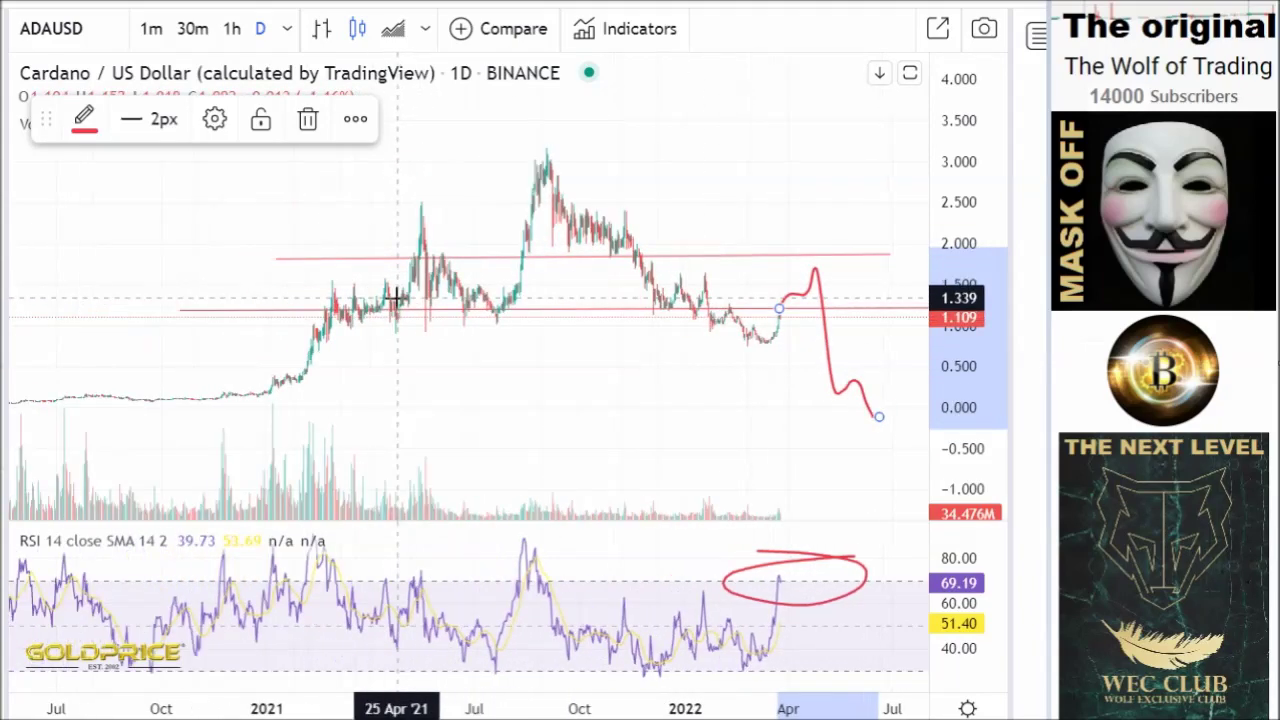
{"action": "scroll", "coordinate": [397, 297], "scroll_direction": "down", "scroll_amount": 5}
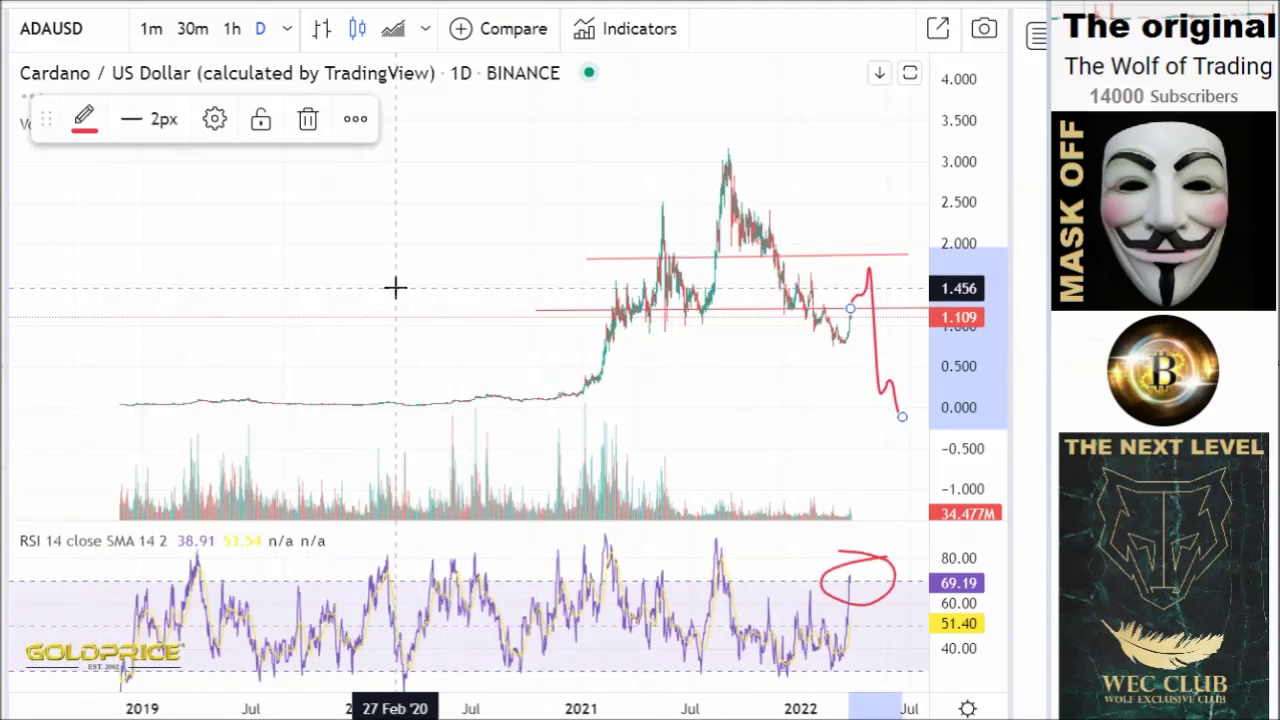
{"action": "left_click", "coordinate": [4, 40]}
{"action": "left_click", "coordinate": [46, 46]}
{"action": "left_click_drag", "start_coordinate": [434, 227], "coordinate": [135, 228]}
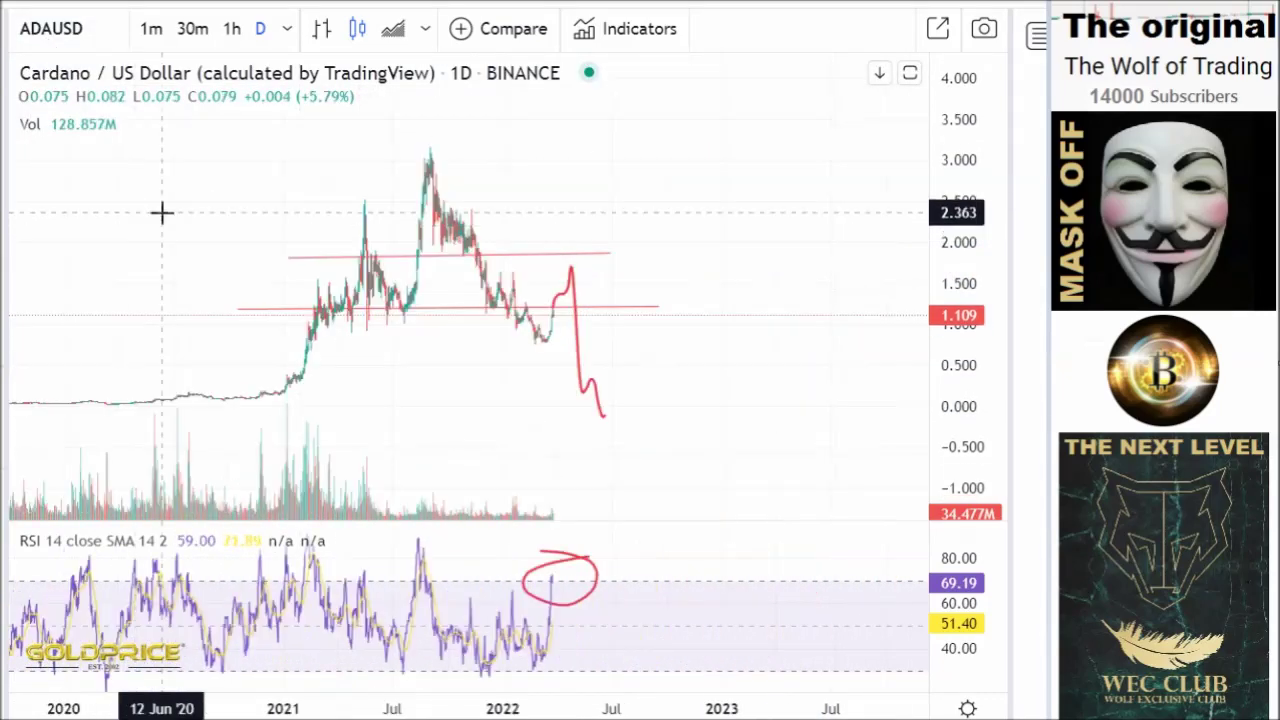
{"action": "left_click", "coordinate": [4, 166]}
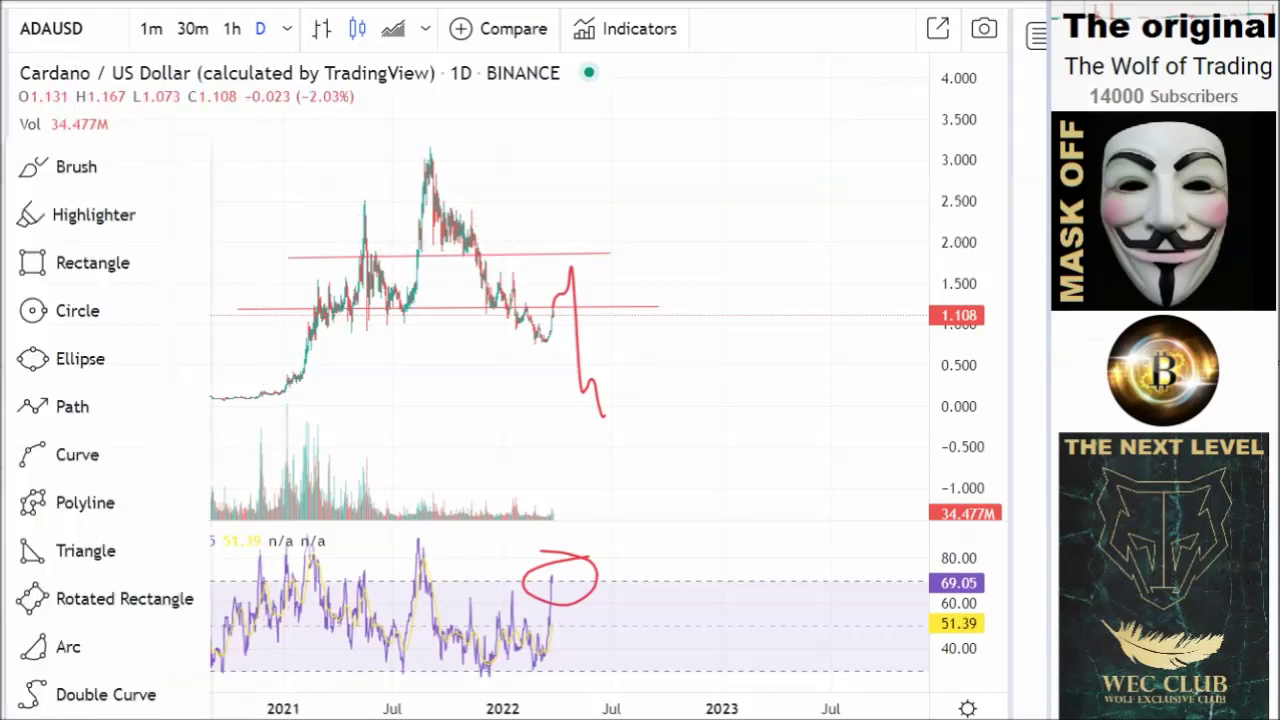
{"action": "left_click", "coordinate": [4, 78]}
{"action": "left_click", "coordinate": [41, 80]}
{"action": "left_click", "coordinate": [446, 132]}
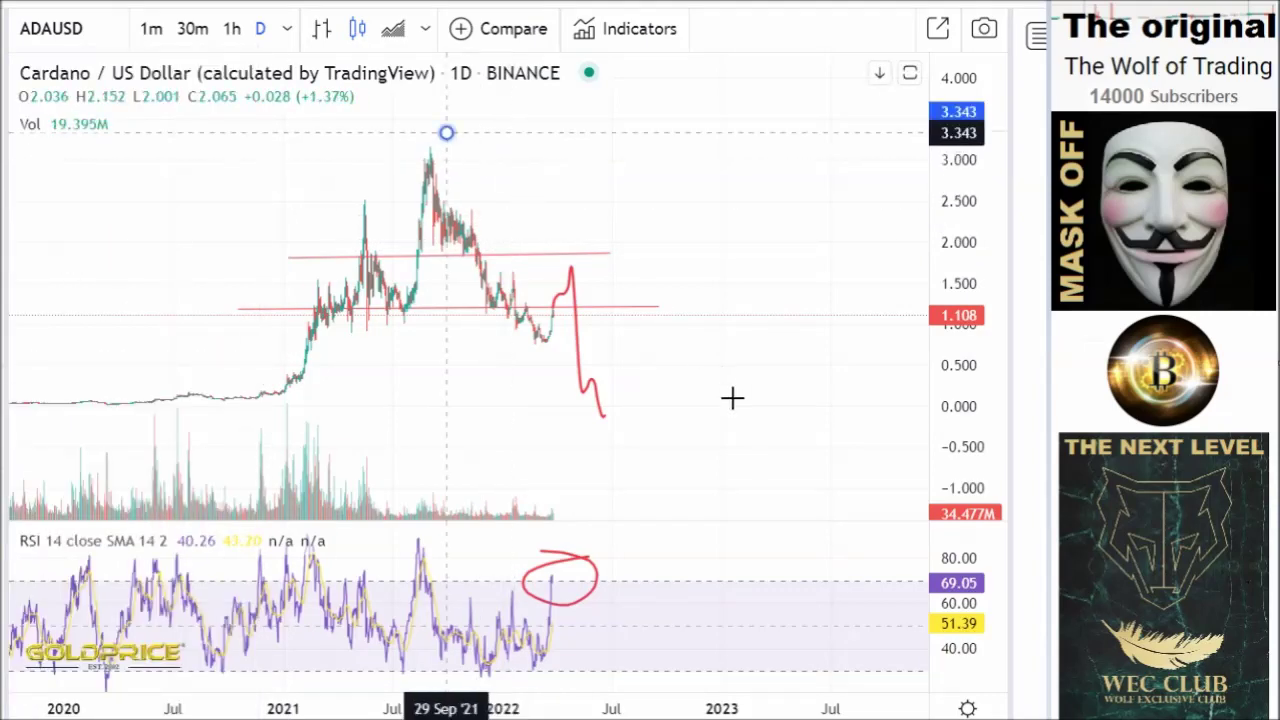
Brush a wavy recovery path from about zero in mid-2022 up to about 4 in the second half of 2023
{"action": "left_click", "coordinate": [4, 174]}
{"action": "left_click", "coordinate": [57, 172]}
{"action": "mouse_move", "coordinate": [604, 412]}
{"action": "left_mouse_down"}
{"action": "mouse_move", "coordinate": [651, 377]}
{"action": "mouse_move", "coordinate": [670, 268]}
{"action": "mouse_move", "coordinate": [740, 323]}
{"action": "mouse_move", "coordinate": [849, 237]}
{"action": "mouse_move", "coordinate": [875, 85]}
{"action": "left_mouse_up"}
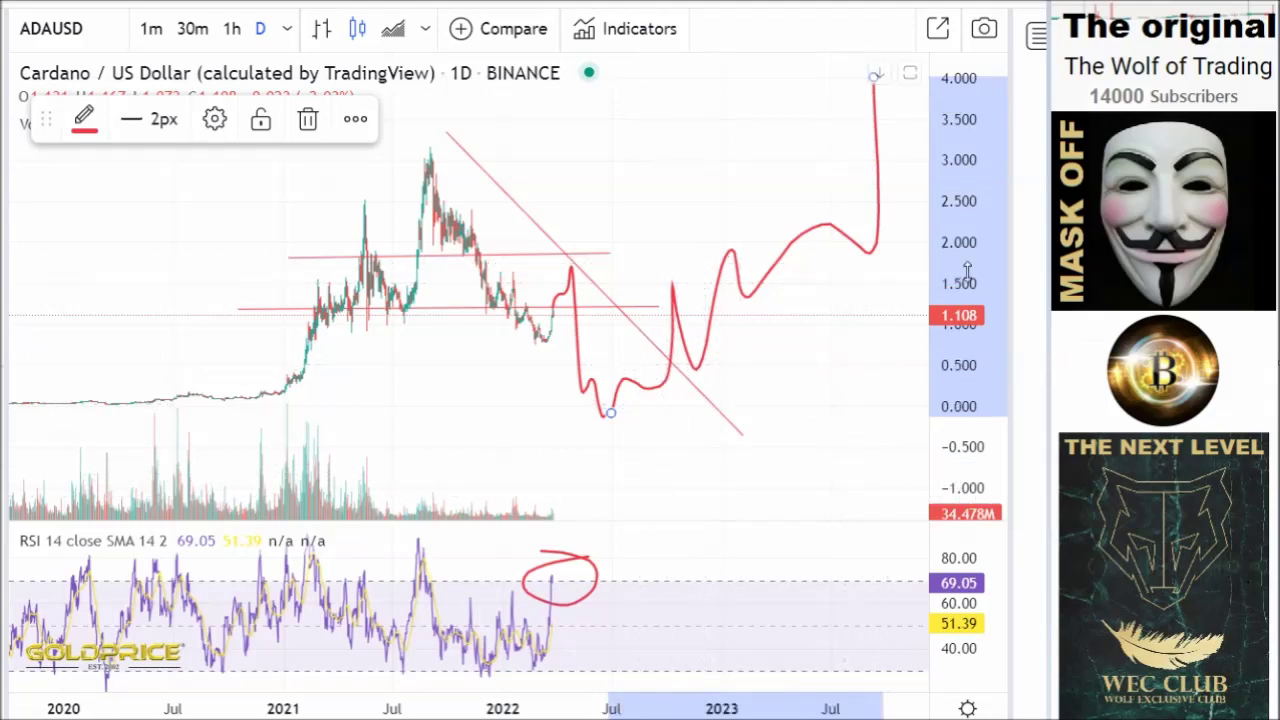
Compress the price scale, restore the cross cursor and review the whole forecast from 2021 to 2023
{"action": "left_click_drag", "start_coordinate": [946, 268], "coordinate": [946, 402]}
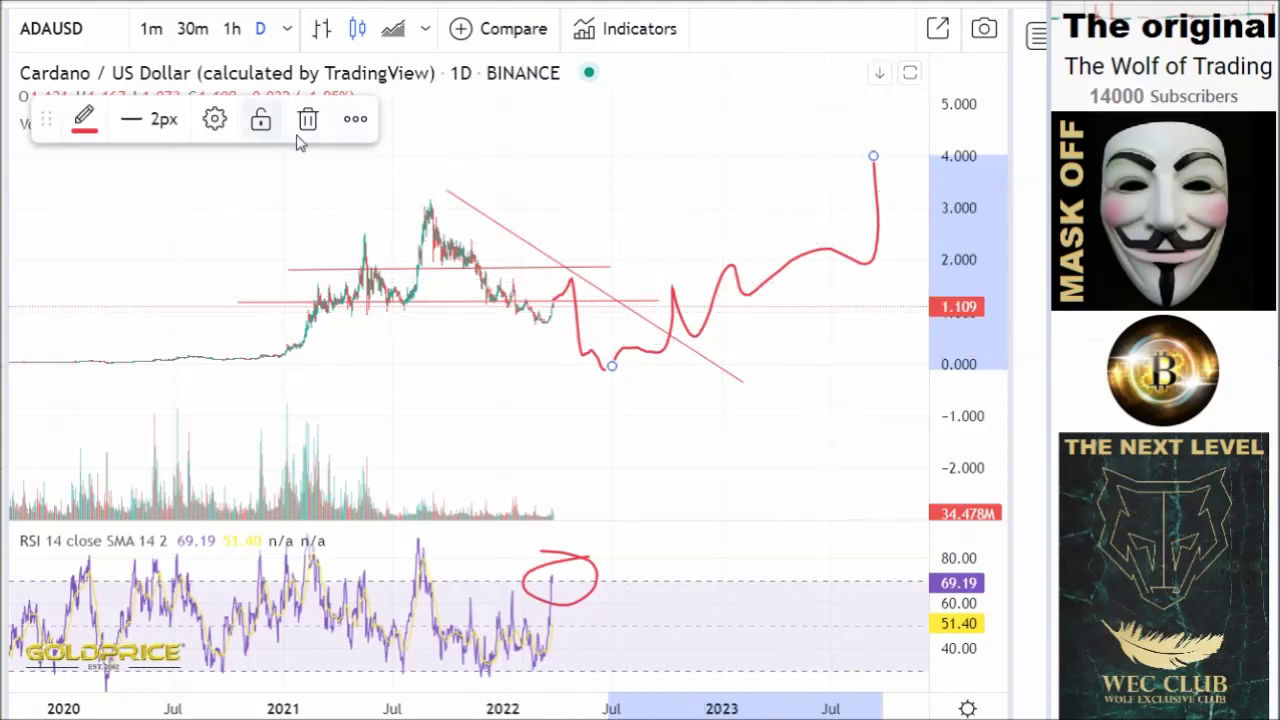
{"action": "left_click", "coordinate": [2, 37]}
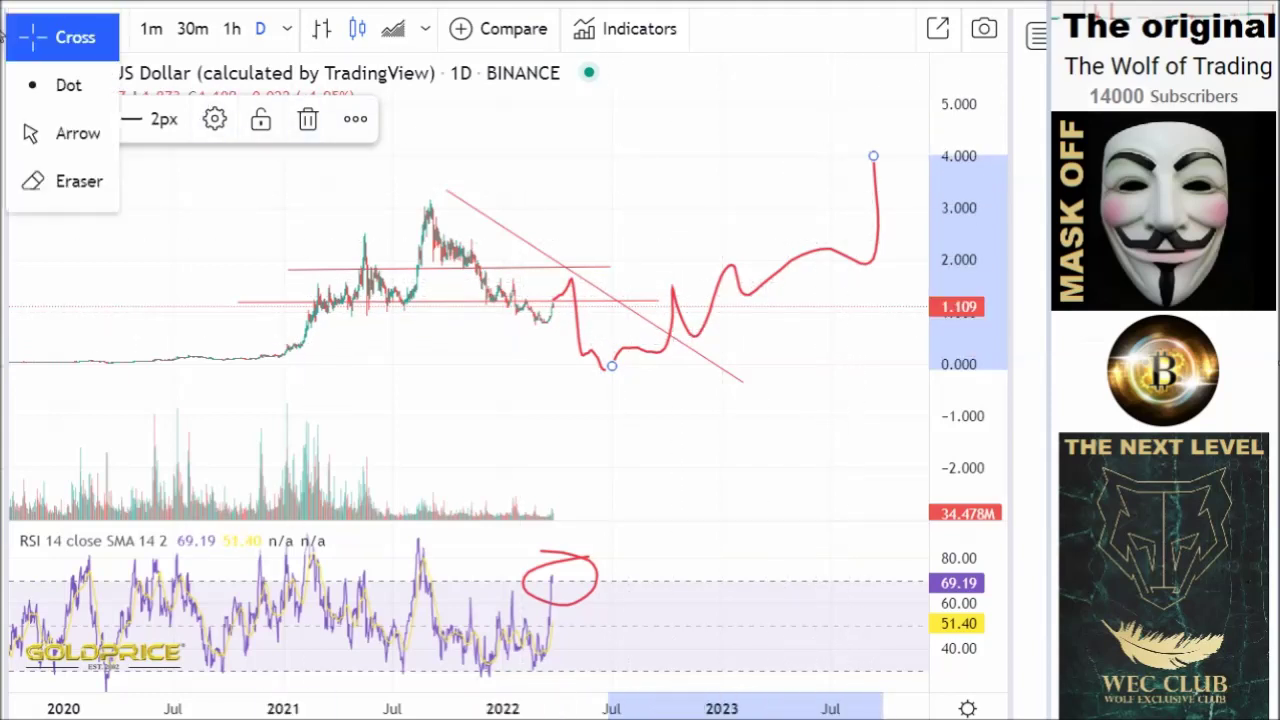
{"action": "left_click", "coordinate": [58, 37]}
{"action": "left_click_drag", "start_coordinate": [609, 217], "coordinate": [452, 222]}
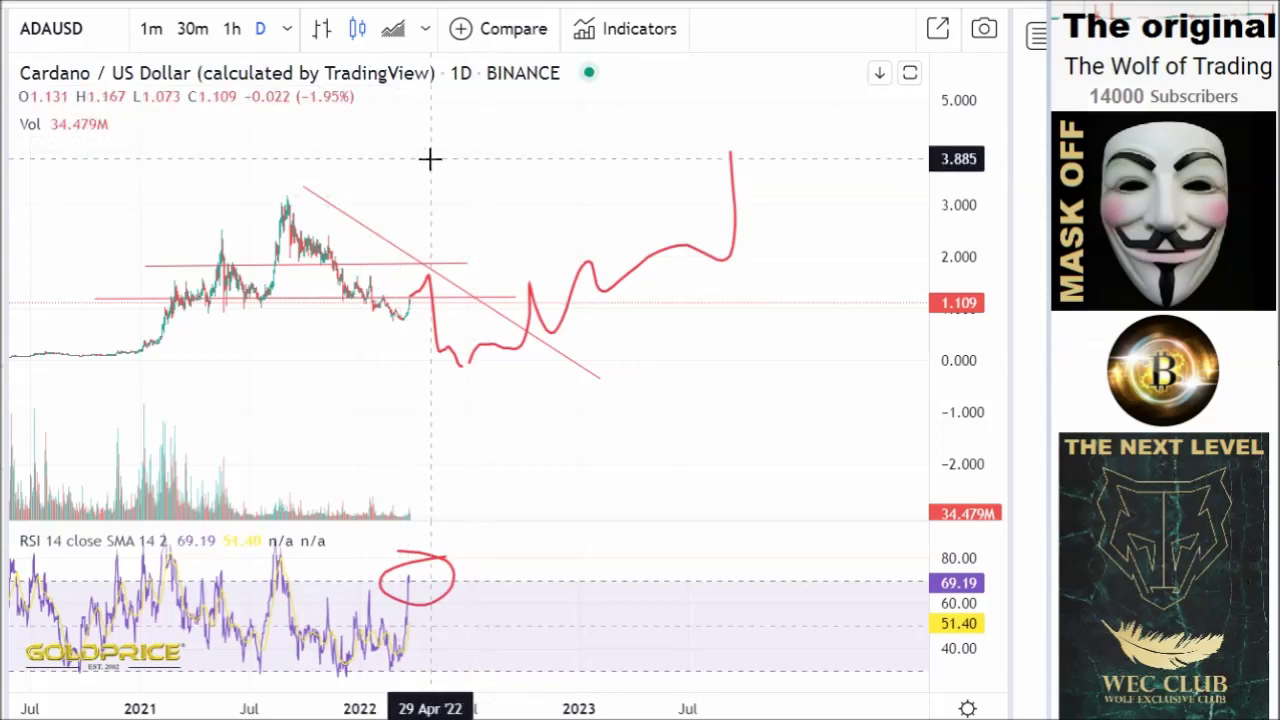
{"action": "left_click_drag", "start_coordinate": [329, 386], "coordinate": [522, 407]}
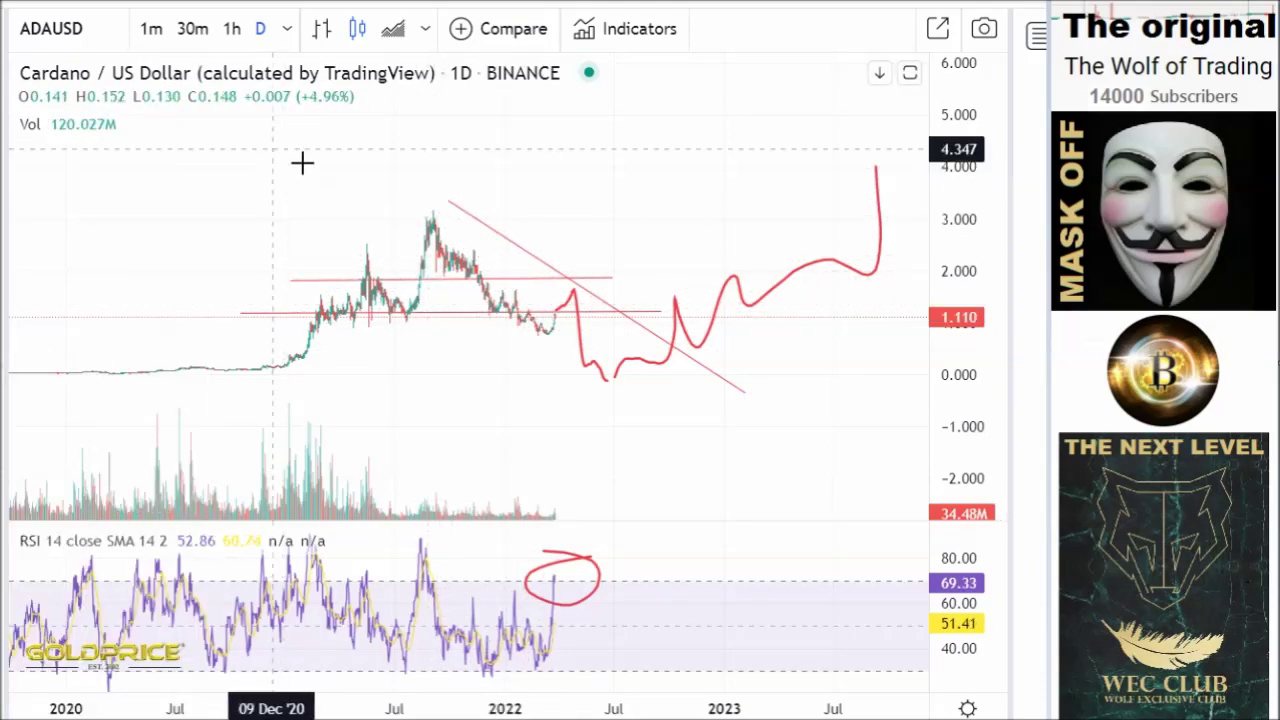
Brush a curve above the 2021 price peaks, dipping to about 3.5 and rising to about 5.6 by late 2021
{"action": "left_click_drag", "start_coordinate": [294, 155], "coordinate": [404, 205]}
{"action": "left_click_drag", "start_coordinate": [489, 130], "coordinate": [497, 84]}
{"action": "left_click_drag", "start_coordinate": [966, 356], "coordinate": [924, 398]}
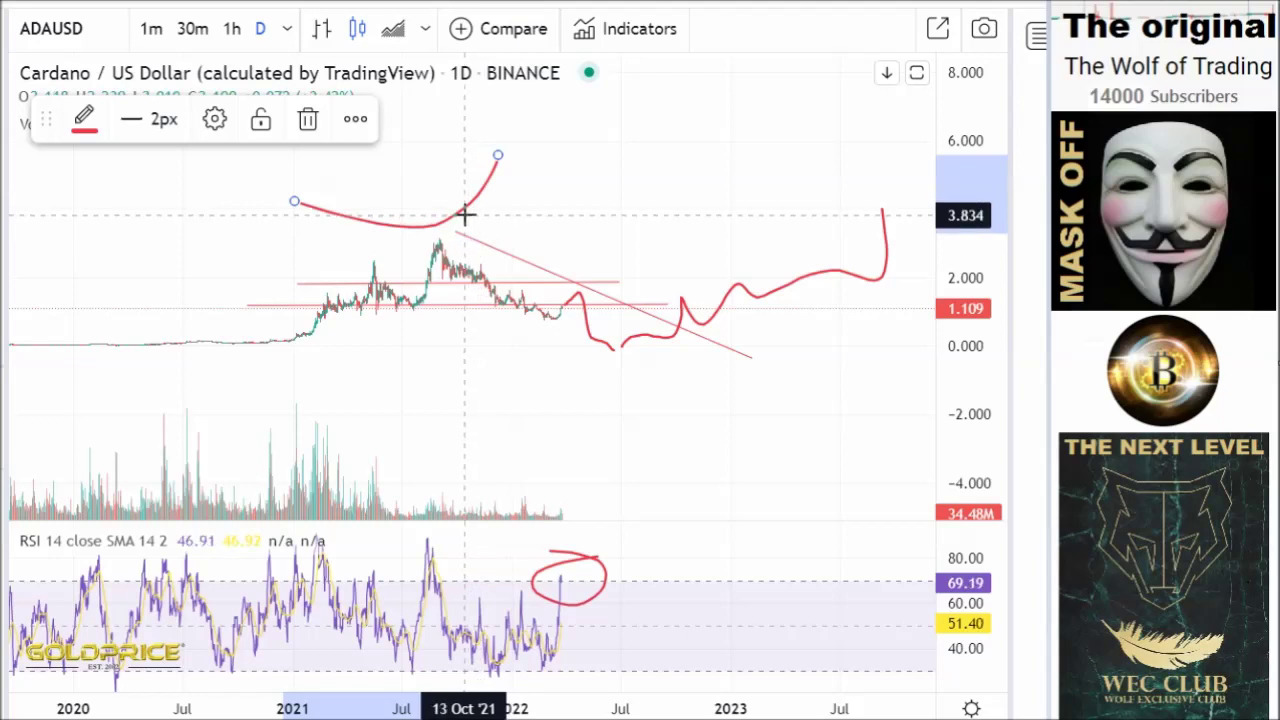
{"action": "mouse_move", "coordinate": [472, 220]}
{"action": "left_mouse_down"}
{"action": "mouse_move", "coordinate": [537, 277]}
{"action": "mouse_move", "coordinate": [592, 291]}
{"action": "left_mouse_up"}
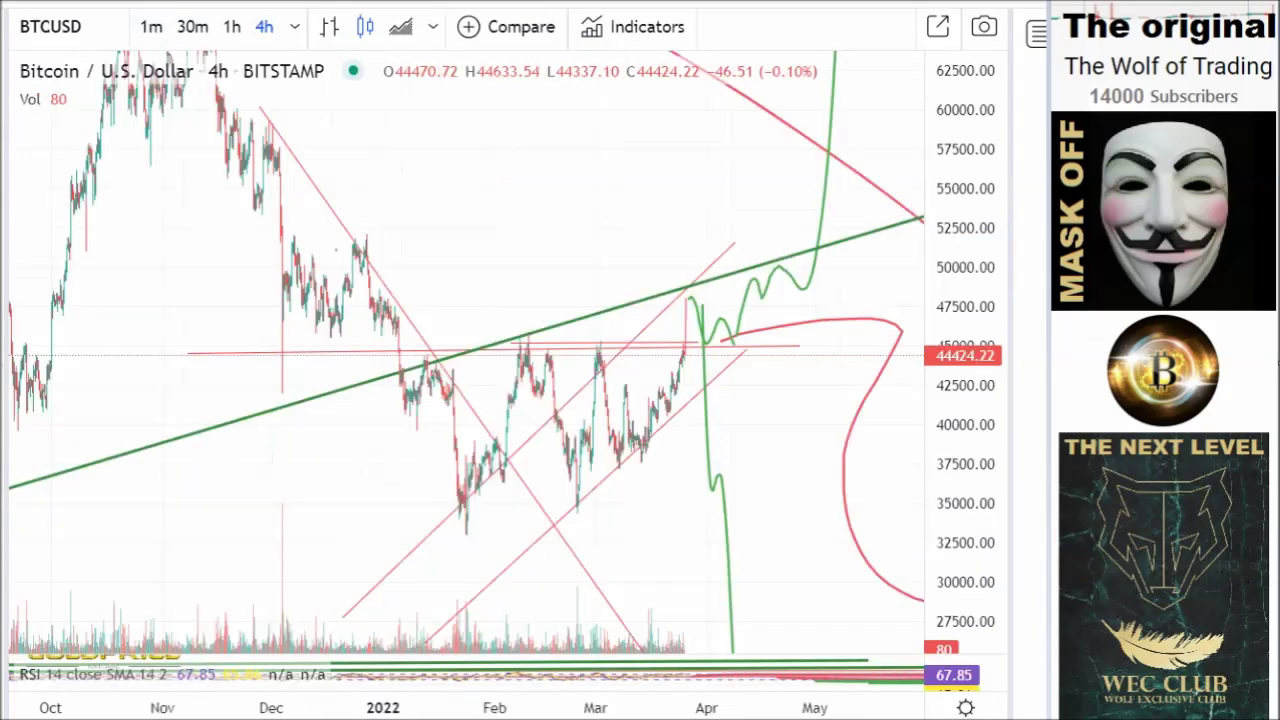
Switch to the BTCUSD 4h chart and compress its price scale to cover about 15000–75000
{"action": "left_click_drag", "start_coordinate": [970, 420], "coordinate": [974, 498]}
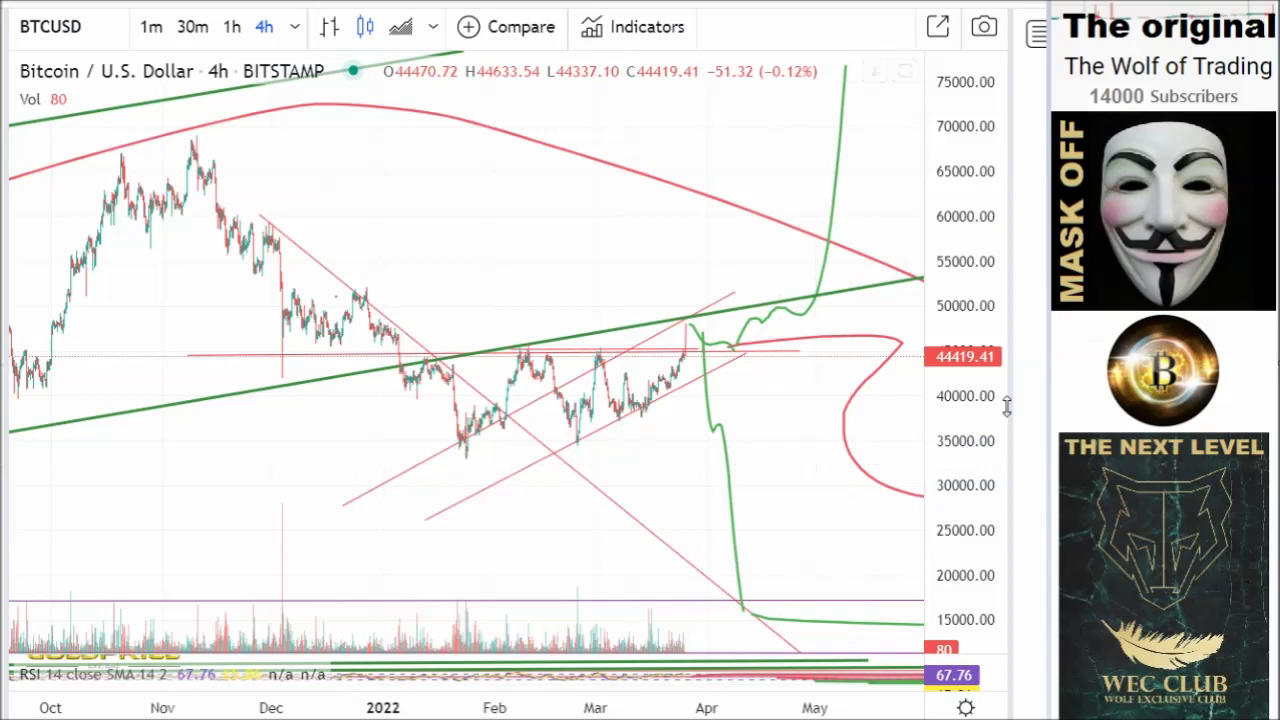
Expand the RSI pane and switch the BTCUSD chart to the daily and then the weekly interval
{"action": "left_click_drag", "start_coordinate": [995, 435], "coordinate": [995, 465]}
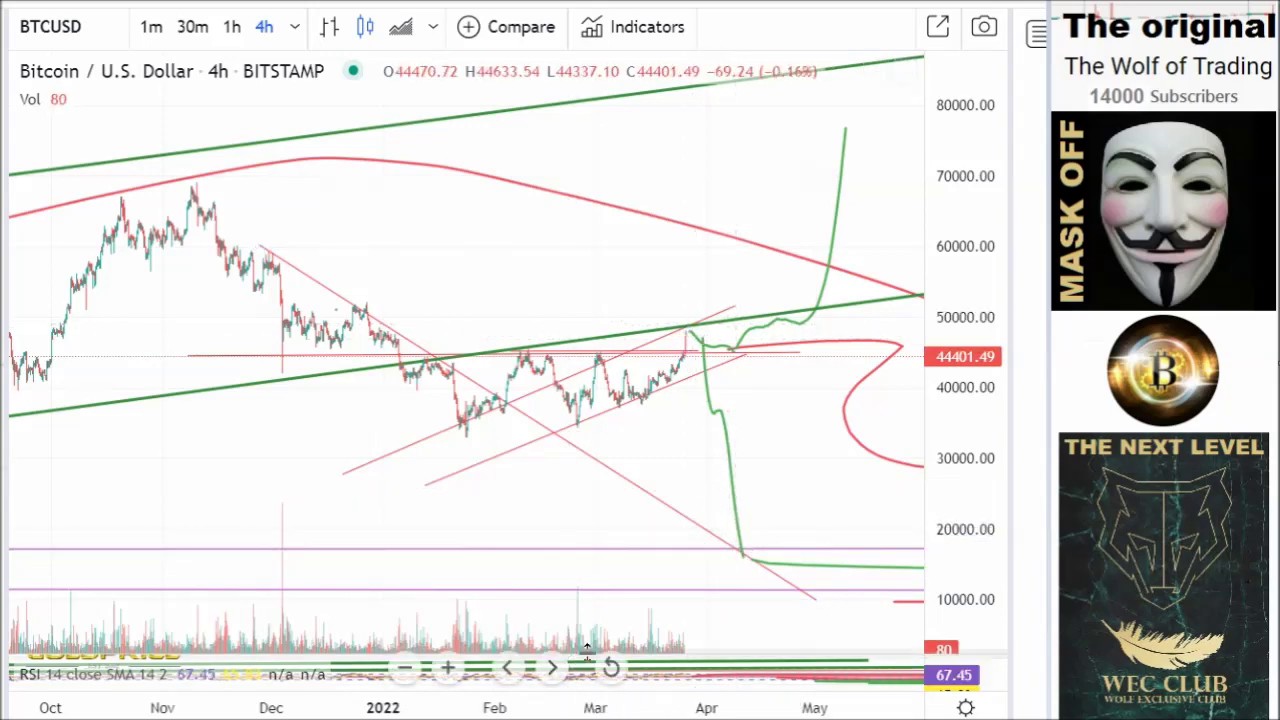
{"action": "left_click_drag", "start_coordinate": [591, 637], "coordinate": [611, 165]}
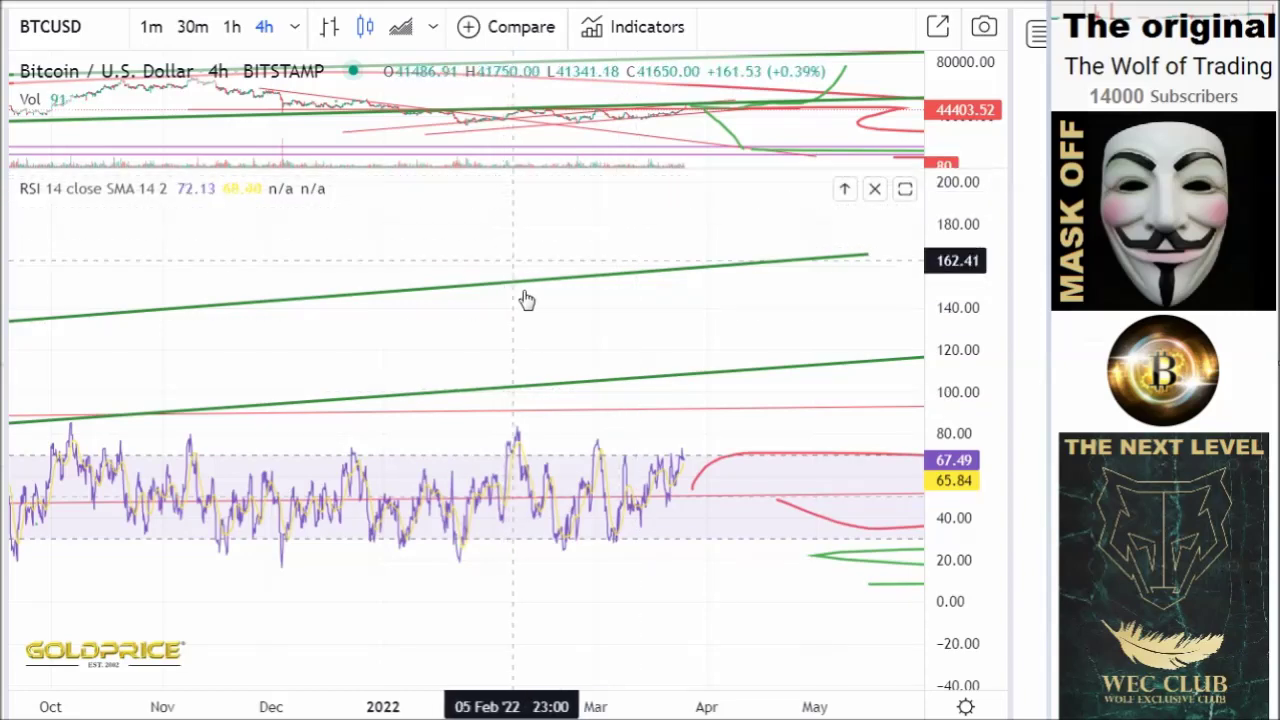
{"action": "left_click", "coordinate": [294, 32]}
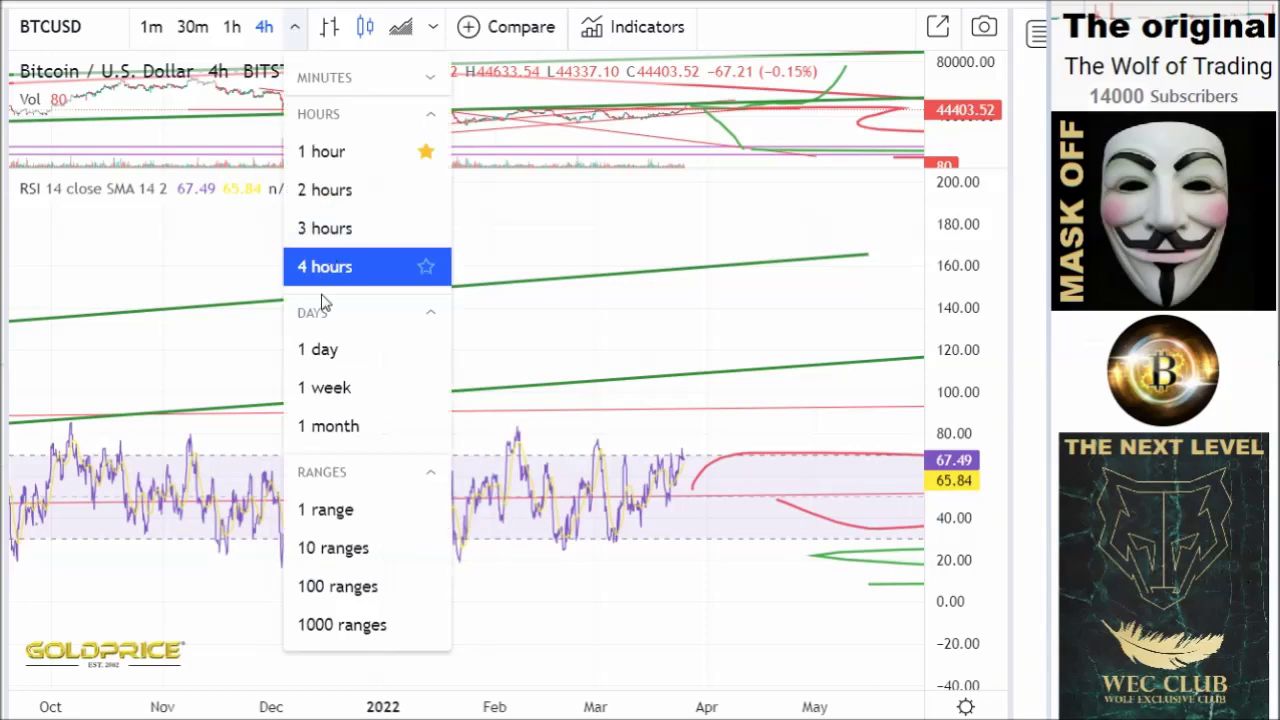
{"action": "left_click", "coordinate": [326, 349]}
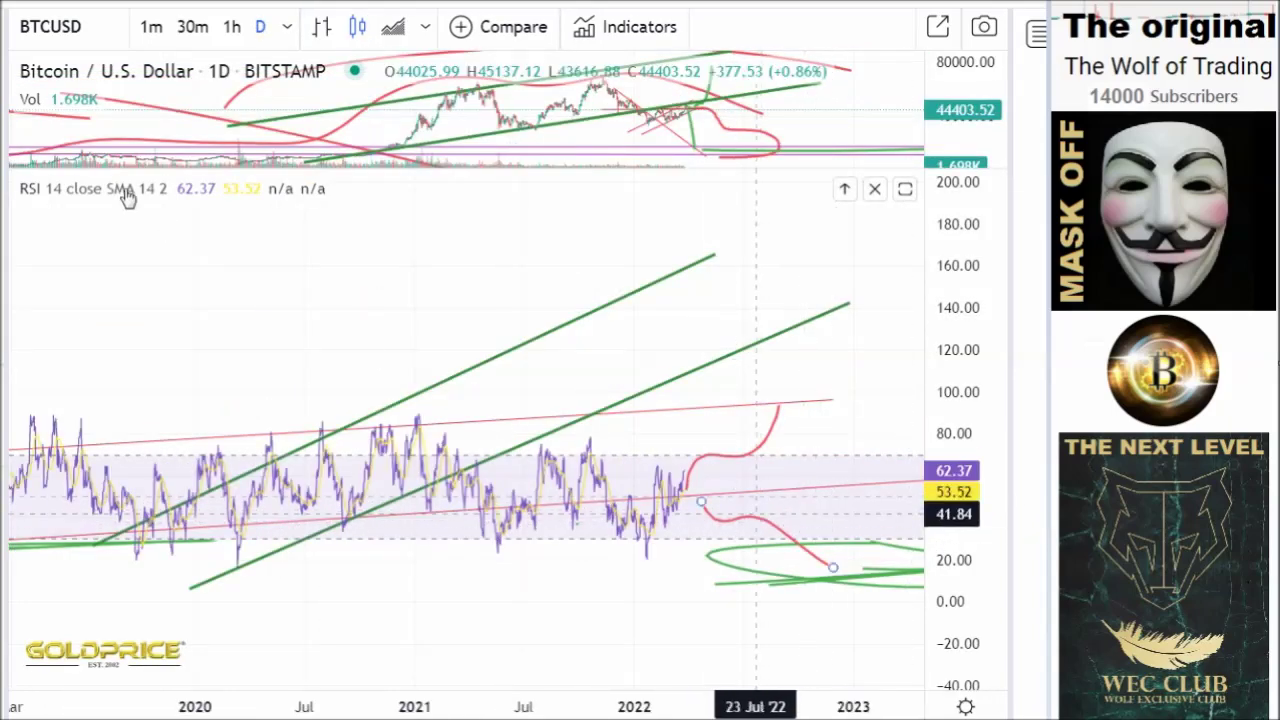
{"action": "left_click", "coordinate": [287, 30]}
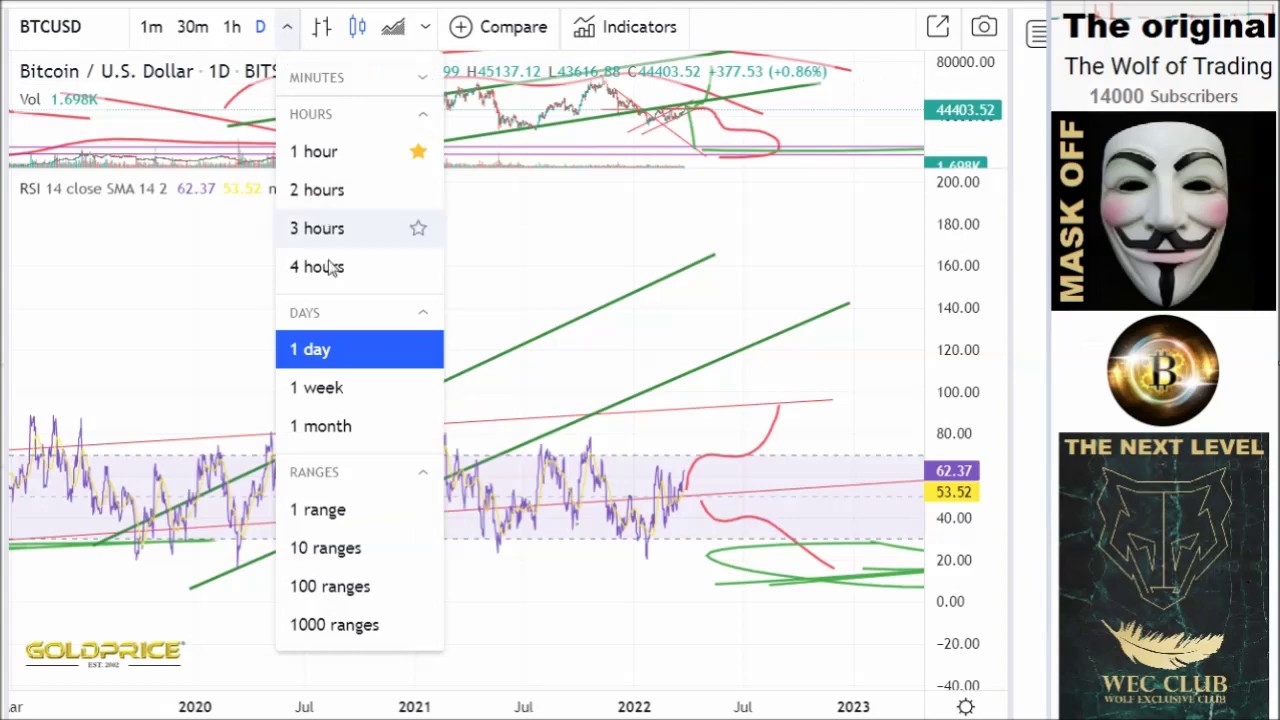
{"action": "left_click", "coordinate": [345, 390]}
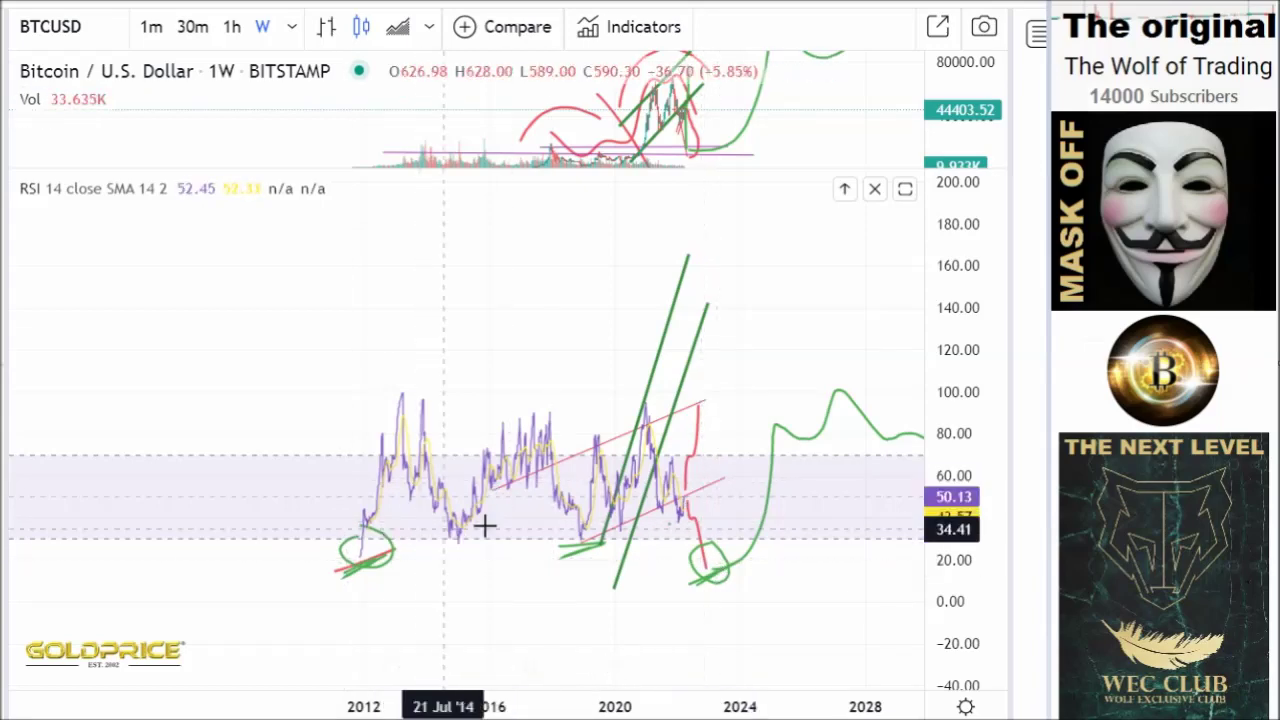
Rebalance the price and RSI panes and frame the weekly chart on 2018–2022 to compare both
{"action": "left_click_drag", "start_coordinate": [452, 302], "coordinate": [357, 300]}
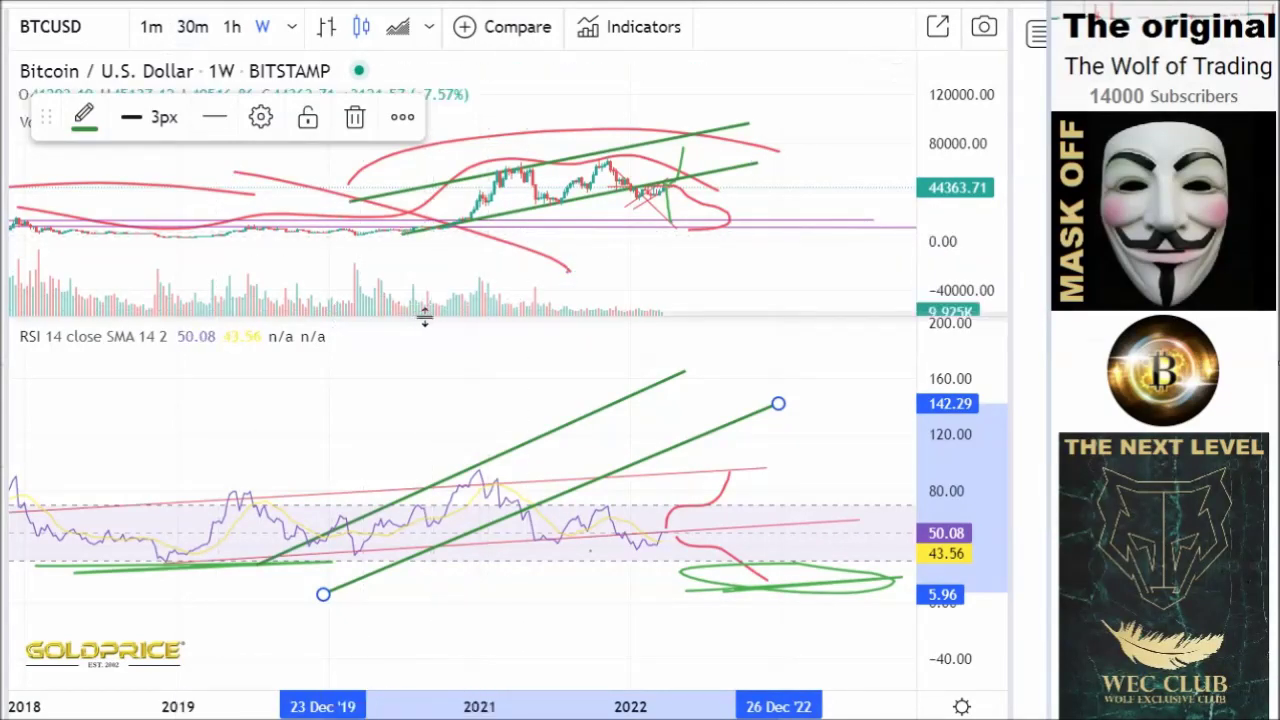
{"action": "left_click_drag", "start_coordinate": [440, 331], "coordinate": [463, 449]}
{"action": "scroll", "coordinate": [463, 449], "scroll_direction": "down", "scroll_amount": 5}
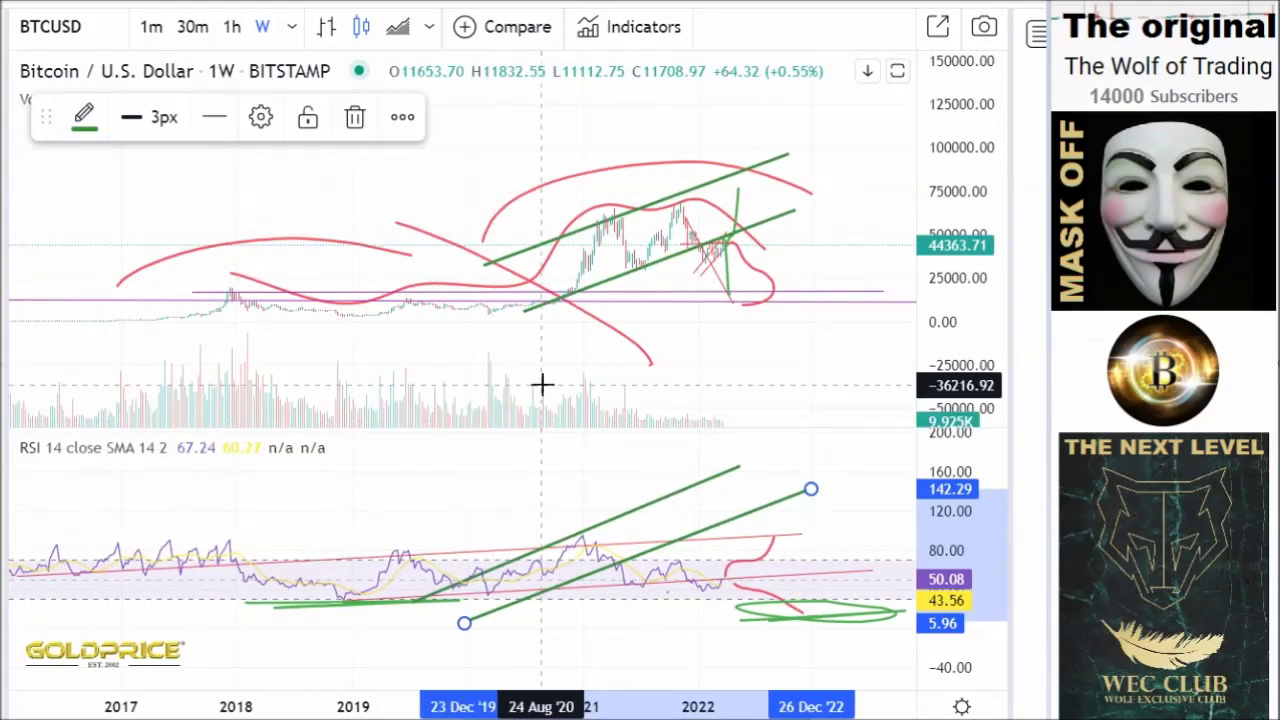
{"action": "scroll", "coordinate": [583, 354], "scroll_direction": "up", "scroll_amount": 4}
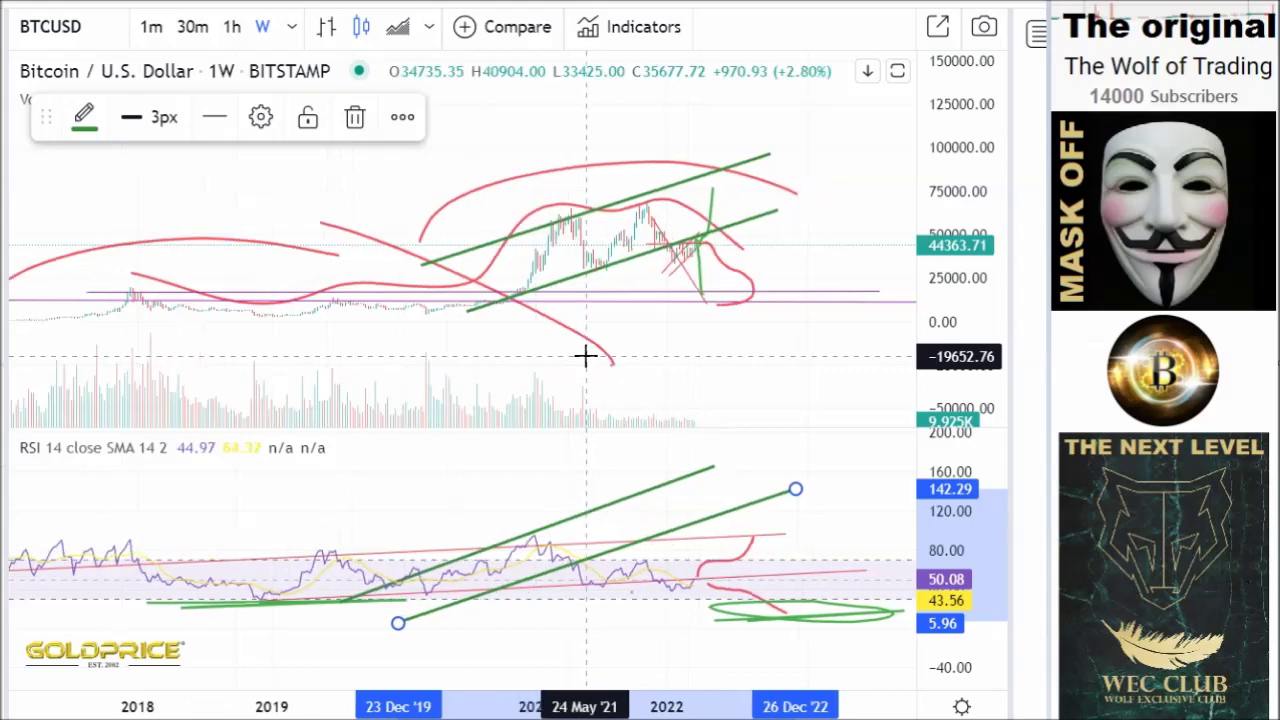
{"action": "left_click_drag", "start_coordinate": [611, 434], "coordinate": [647, 296]}
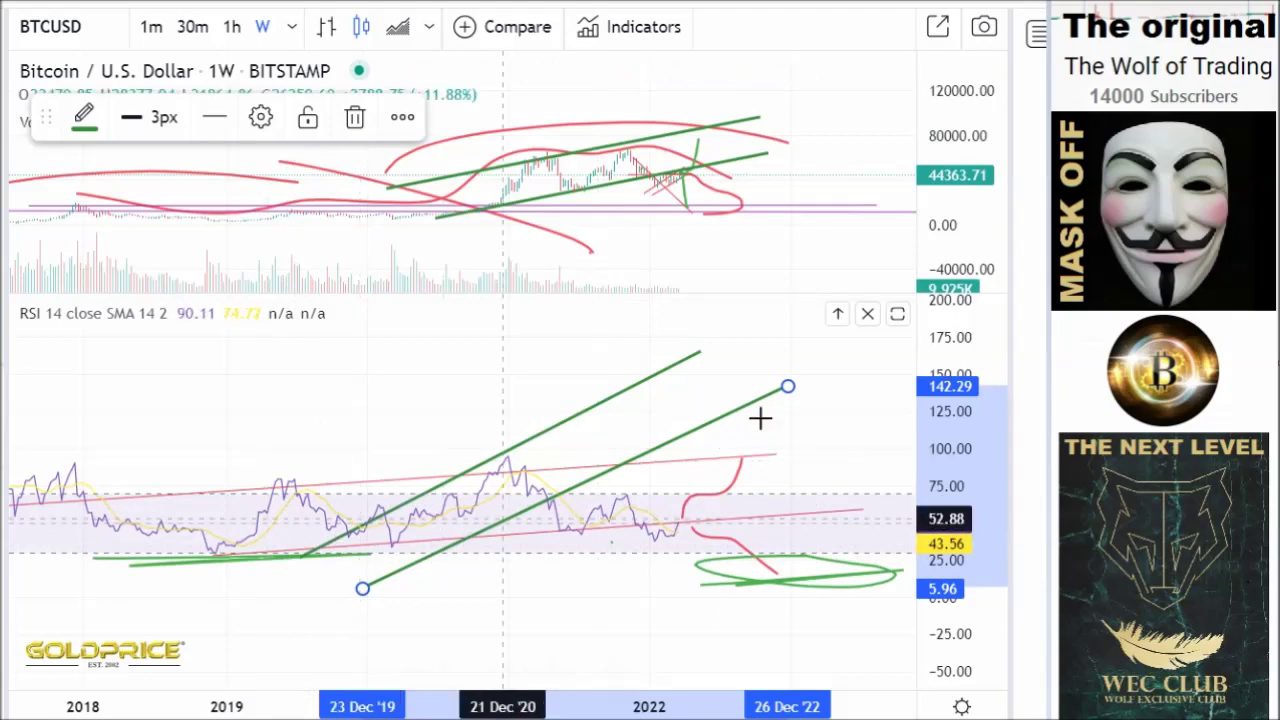
Stretch the RSI scale to about 30–110 and examine the RSI against its two rising red trend lines
{"action": "left_click", "coordinate": [583, 412]}
{"action": "left_click", "coordinate": [547, 555]}
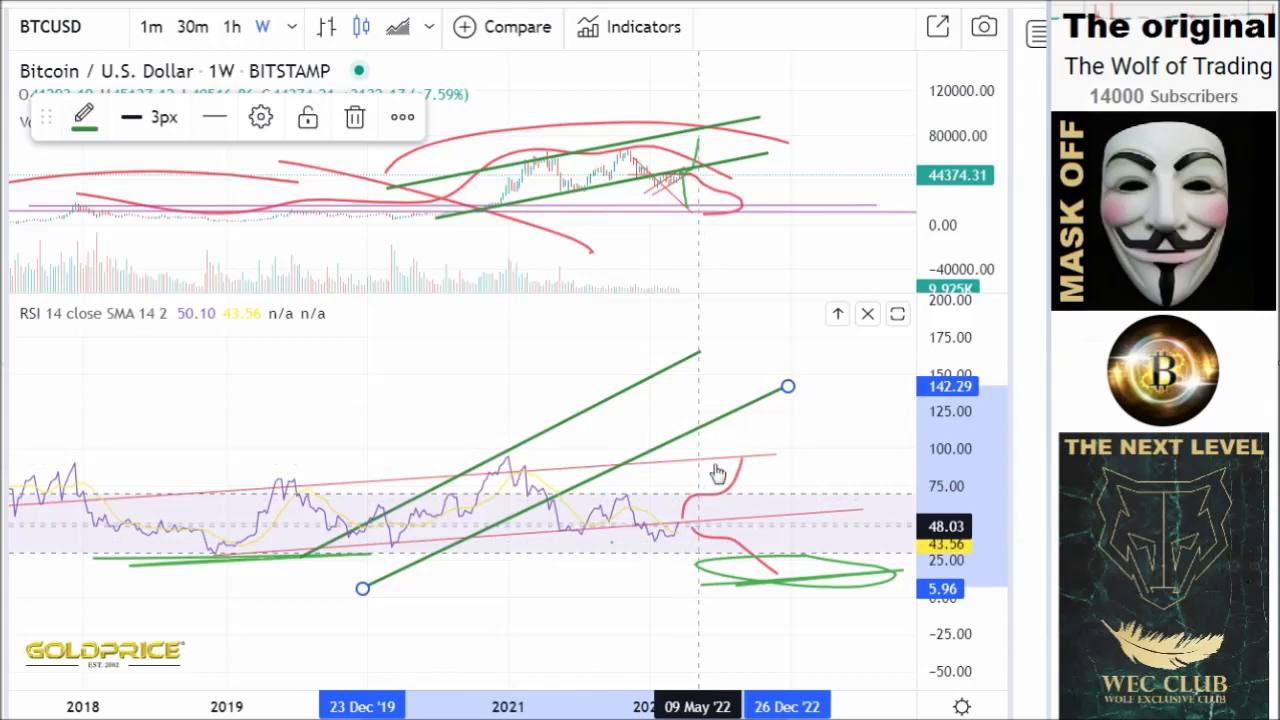
{"action": "left_click_drag", "start_coordinate": [942, 490], "coordinate": [936, 330]}
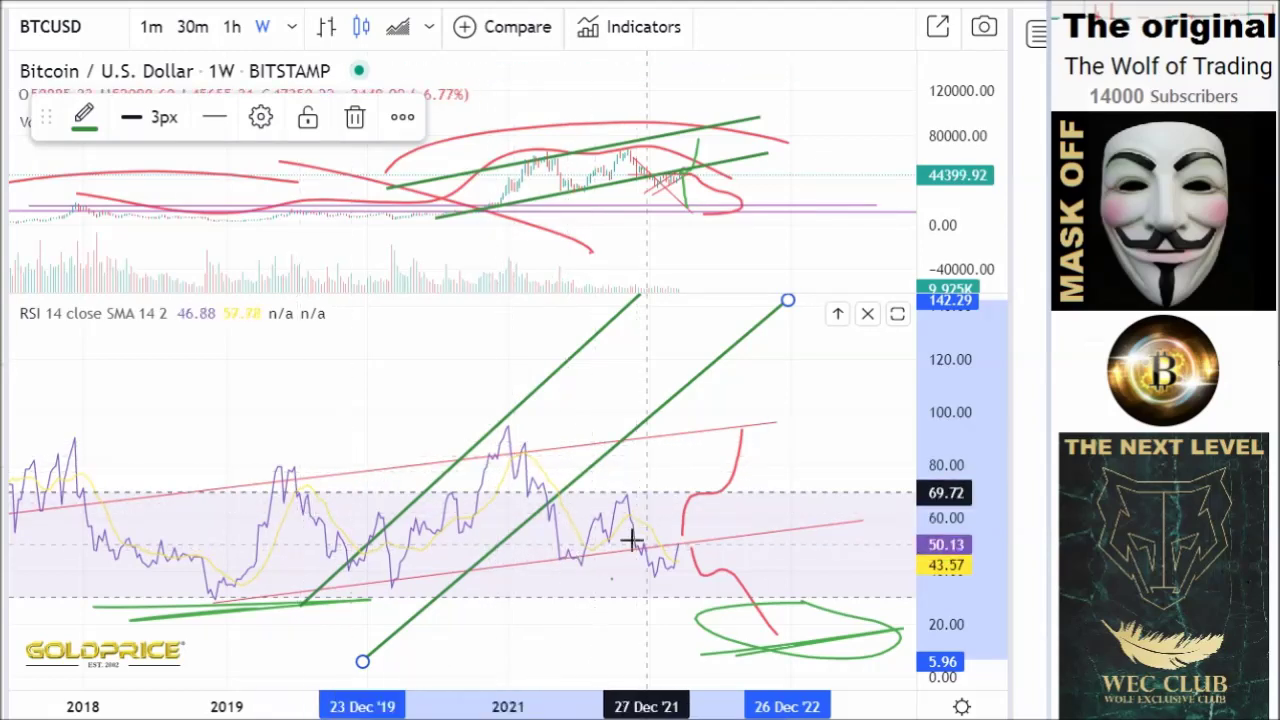
{"action": "left_click_drag", "start_coordinate": [932, 590], "coordinate": [934, 496]}
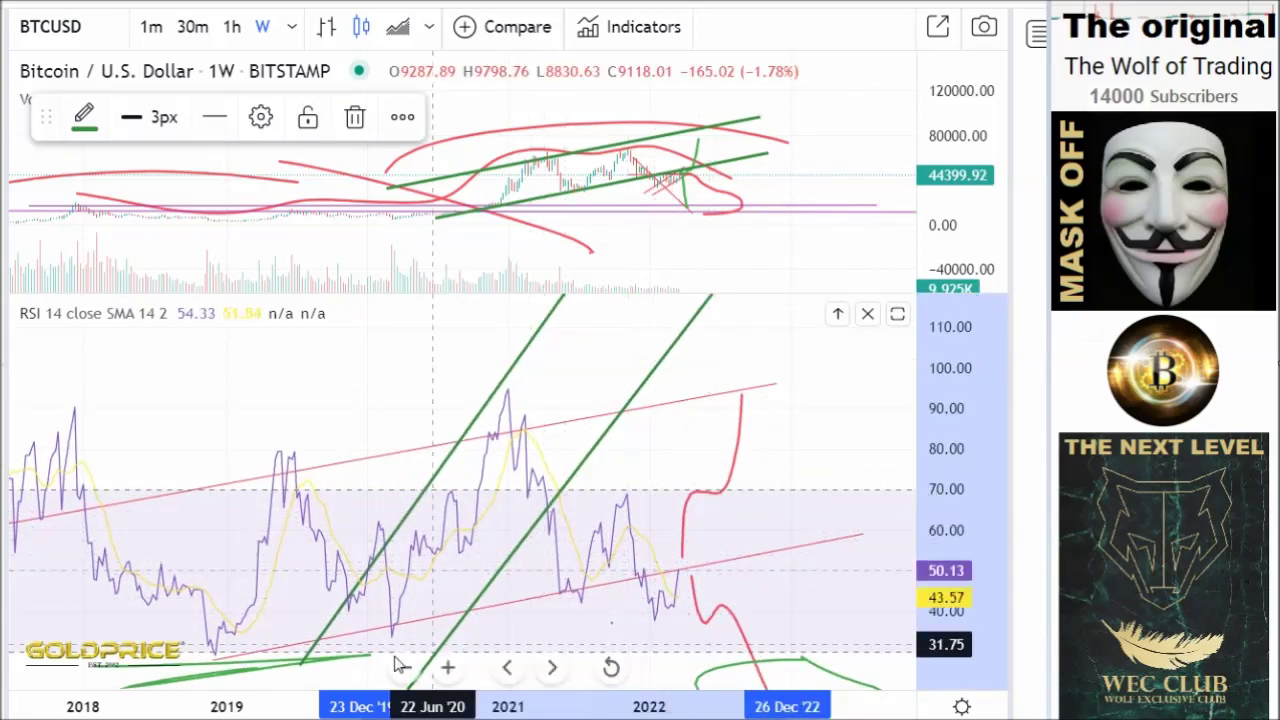
{"action": "left_click", "coordinate": [214, 659]}
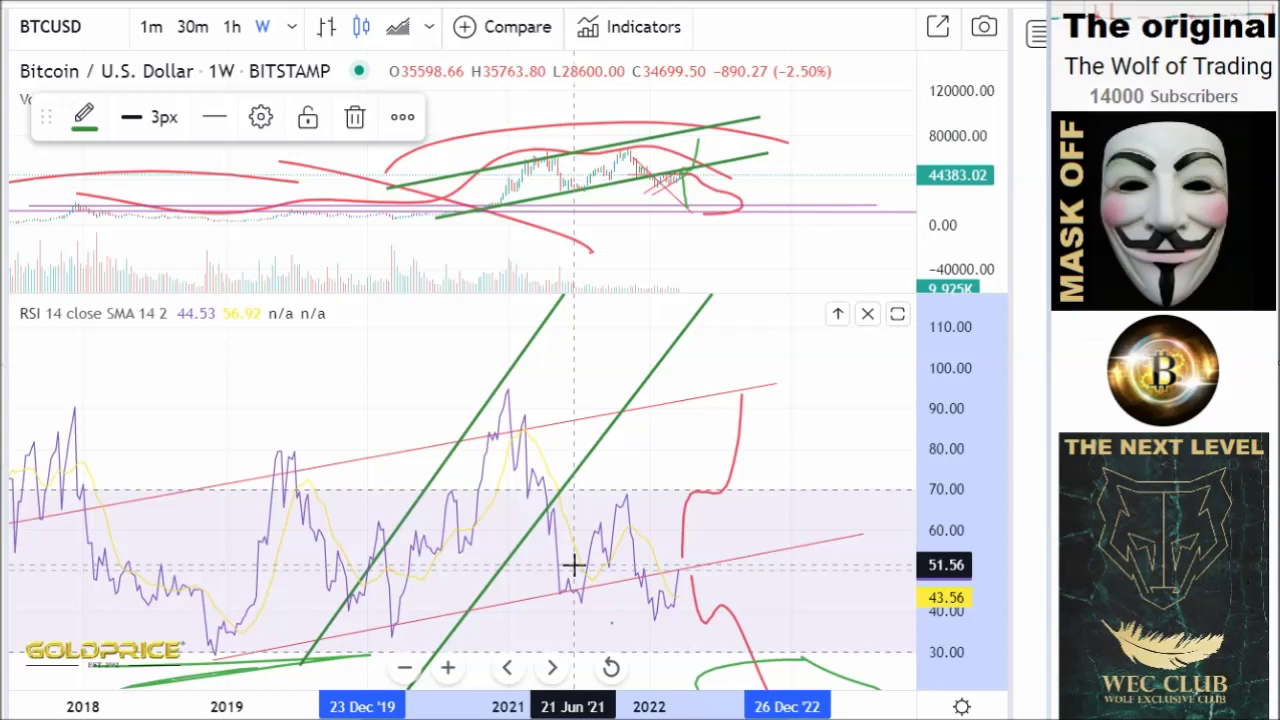
Enlarge the RSI pane and compress its scale to about 10–130 to inspect the circled forecast low in late 2022
{"action": "scroll", "coordinate": [573, 565], "scroll_direction": "down", "scroll_amount": 3}
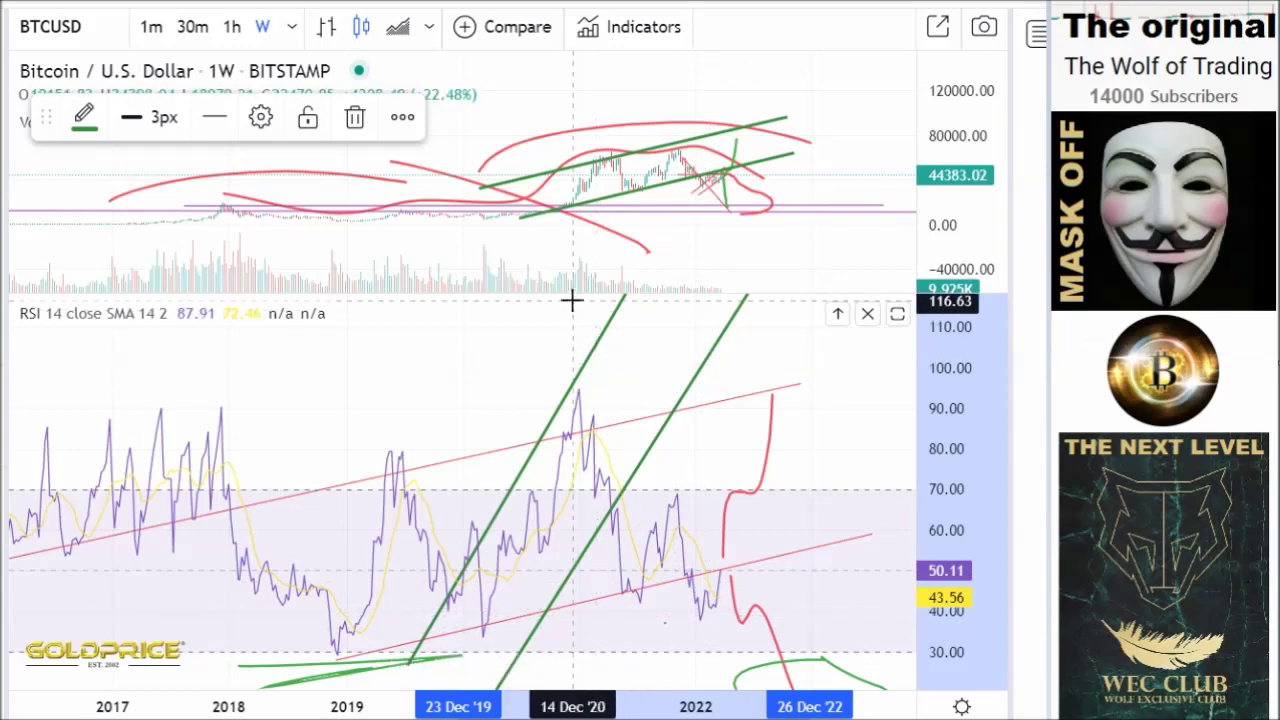
{"action": "left_click_drag", "start_coordinate": [571, 296], "coordinate": [574, 220]}
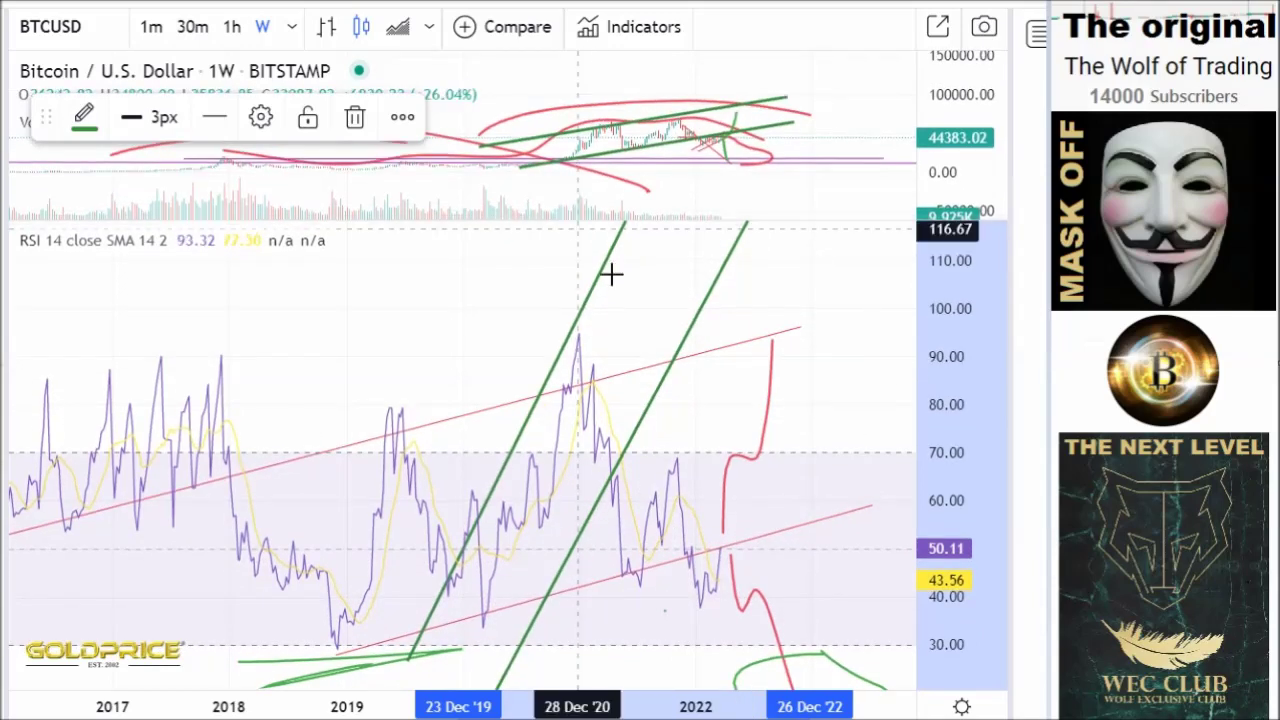
{"action": "left_click_drag", "start_coordinate": [951, 453], "coordinate": [951, 540]}
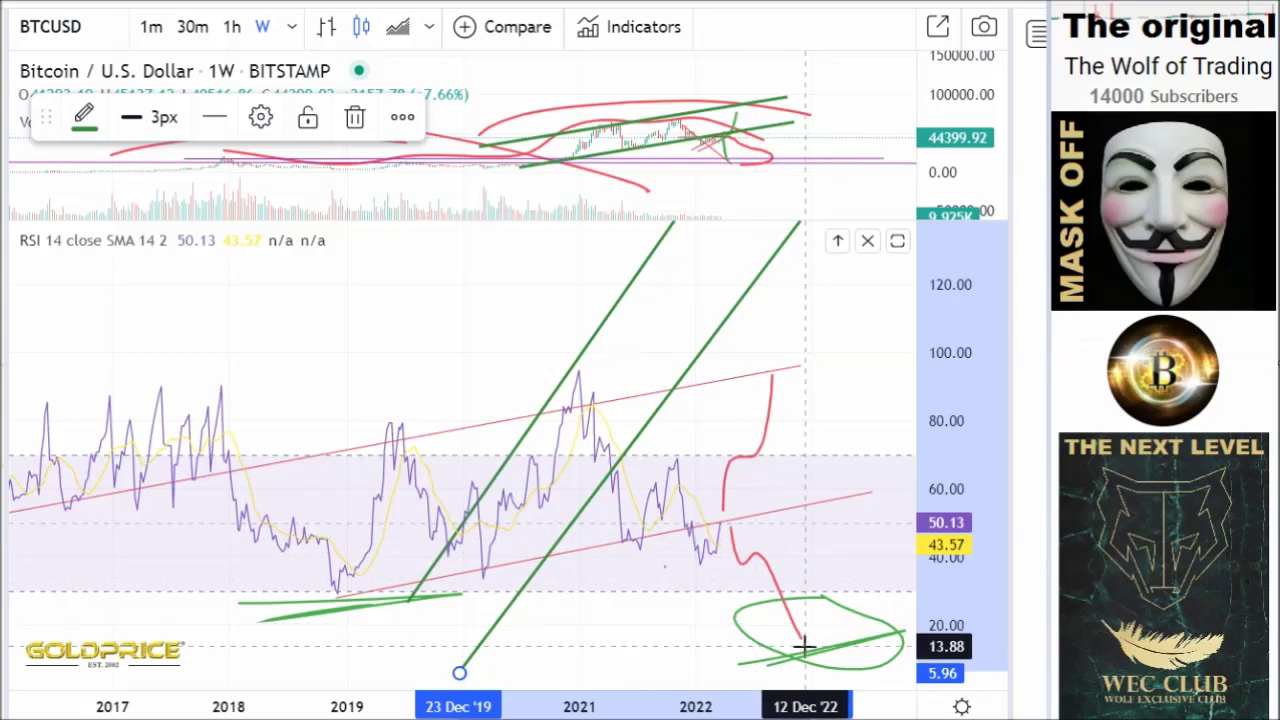
Show the full weekly history since 2012 and compare the past RSI lows with the circled forecast low
{"action": "left_click", "coordinate": [291, 27]}
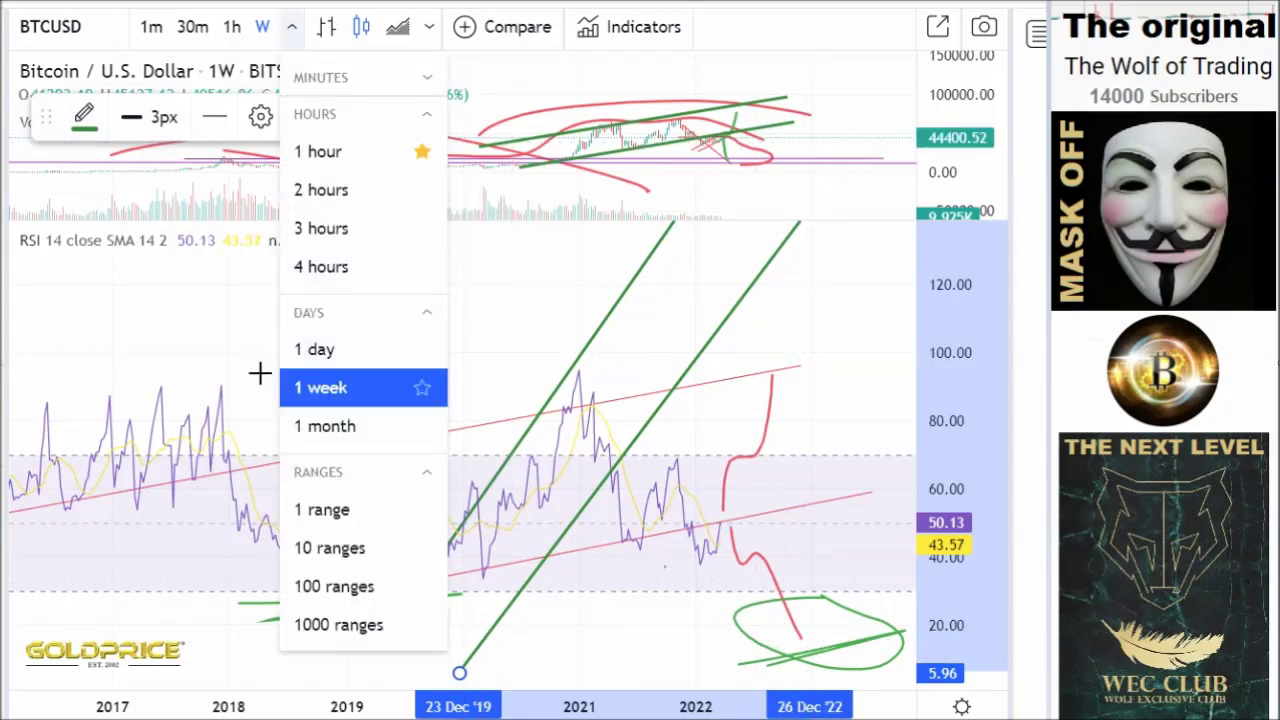
{"action": "left_click", "coordinate": [314, 260]}
{"action": "scroll", "coordinate": [255, 335], "scroll_direction": "down", "scroll_amount": 3}
{"action": "scroll", "coordinate": [249, 335], "scroll_direction": "down", "scroll_amount": 5}
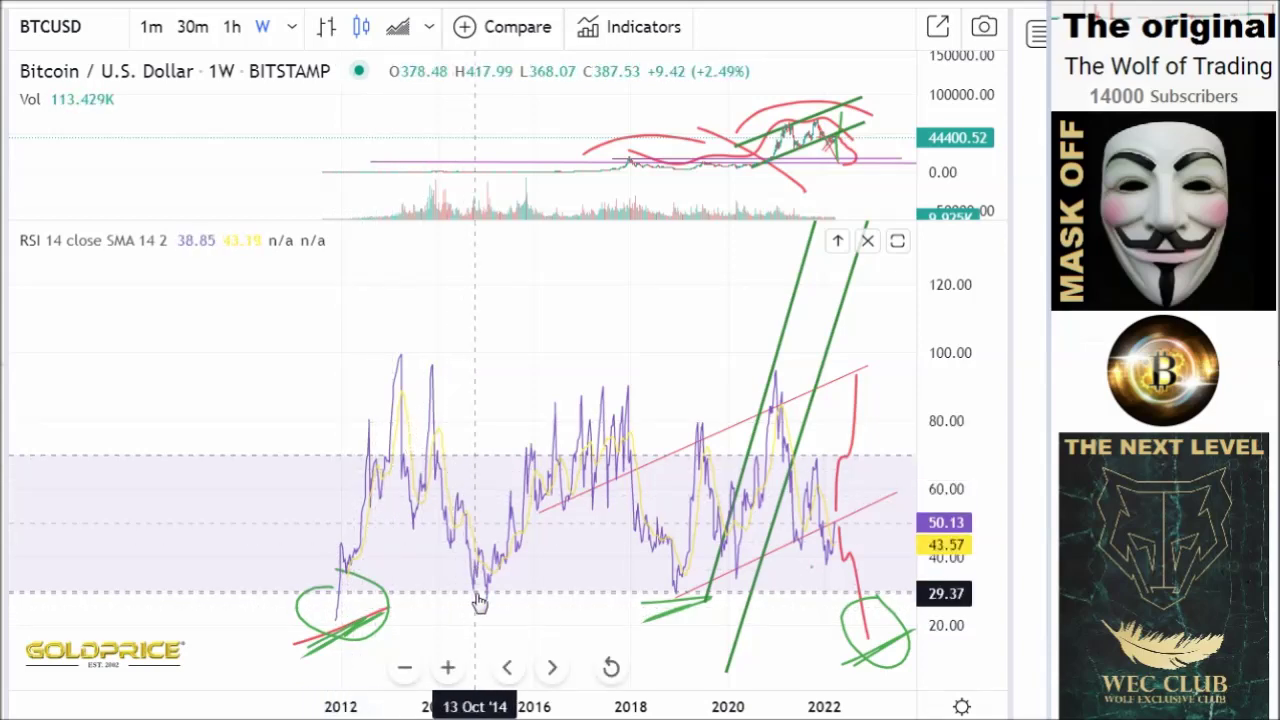
{"action": "left_click", "coordinate": [680, 598]}
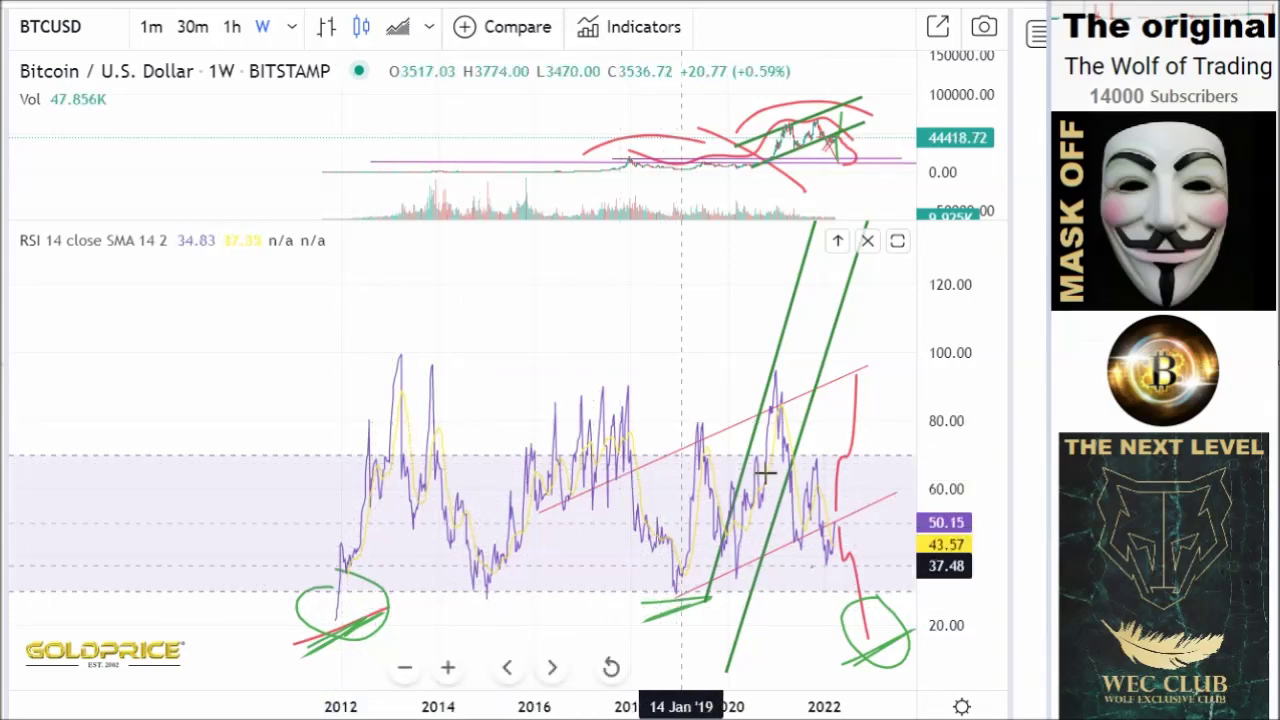
{"action": "left_click", "coordinate": [873, 638]}
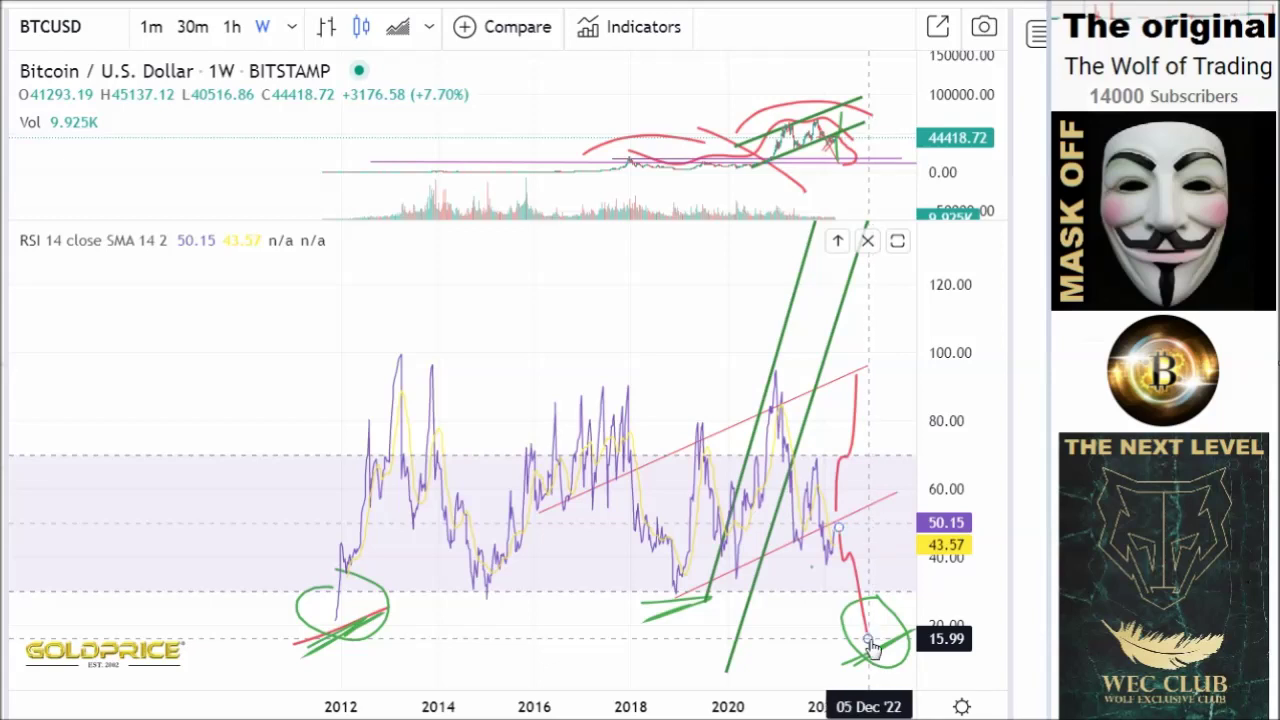
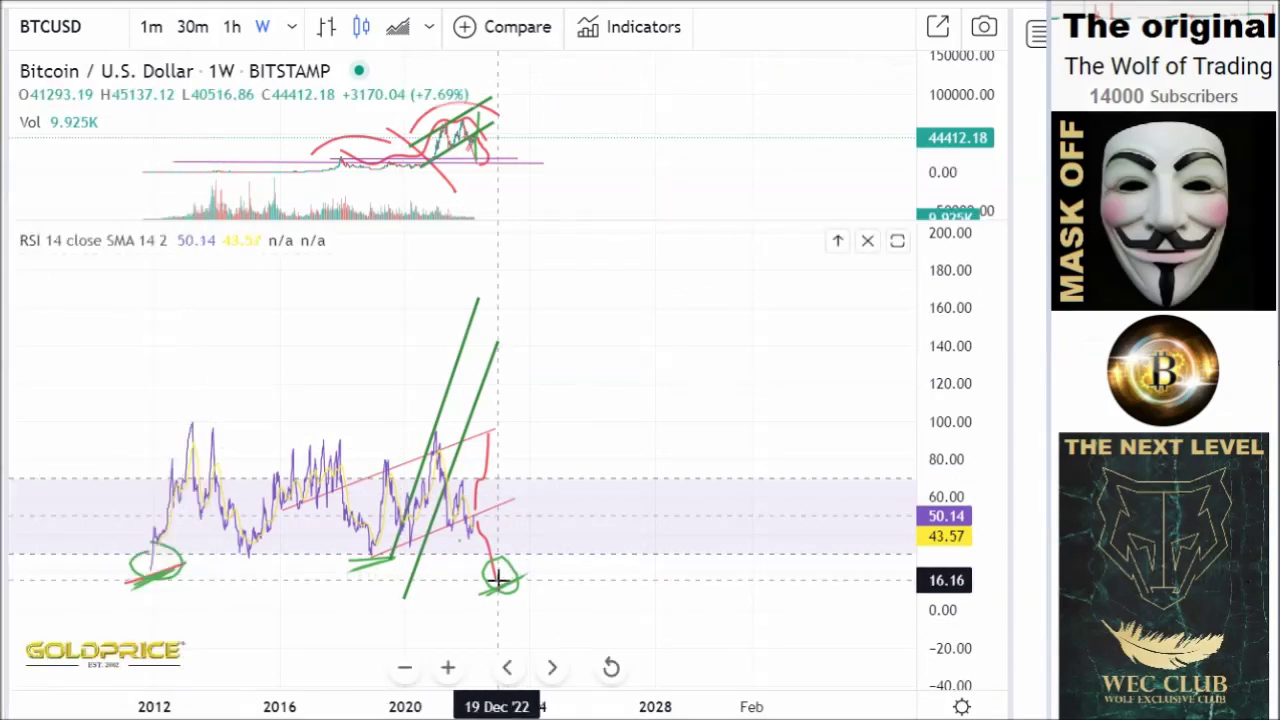
Brush a green RSI recovery path from about 16 in early 2023, through a hump near 100, to about 170 around 2032
{"action": "mouse_move", "coordinate": [518, 584]}
{"action": "left_mouse_down"}
{"action": "mouse_move", "coordinate": [553, 439]}
{"action": "mouse_move", "coordinate": [620, 469]}
{"action": "mouse_move", "coordinate": [624, 408]}
{"action": "mouse_move", "coordinate": [665, 470]}
{"action": "mouse_move", "coordinate": [771, 430]}
{"action": "mouse_move", "coordinate": [786, 287]}
{"action": "left_mouse_up"}
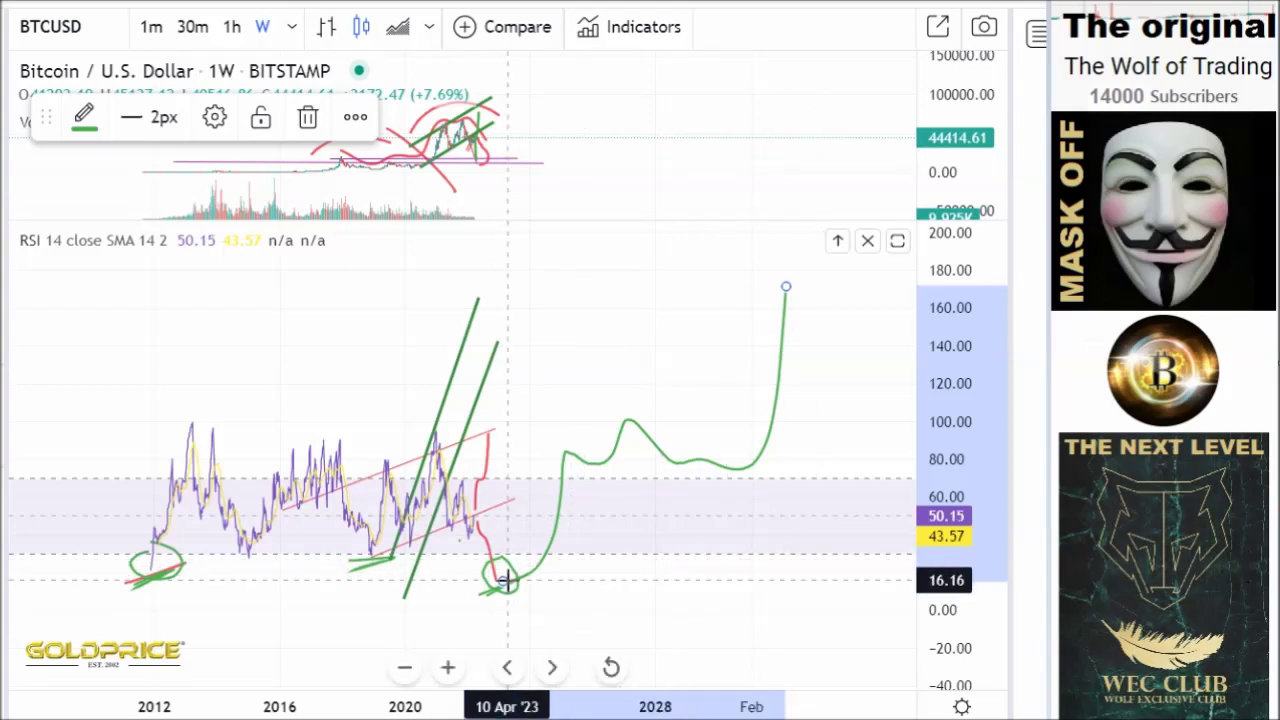
{"action": "left_click", "coordinate": [790, 285]}
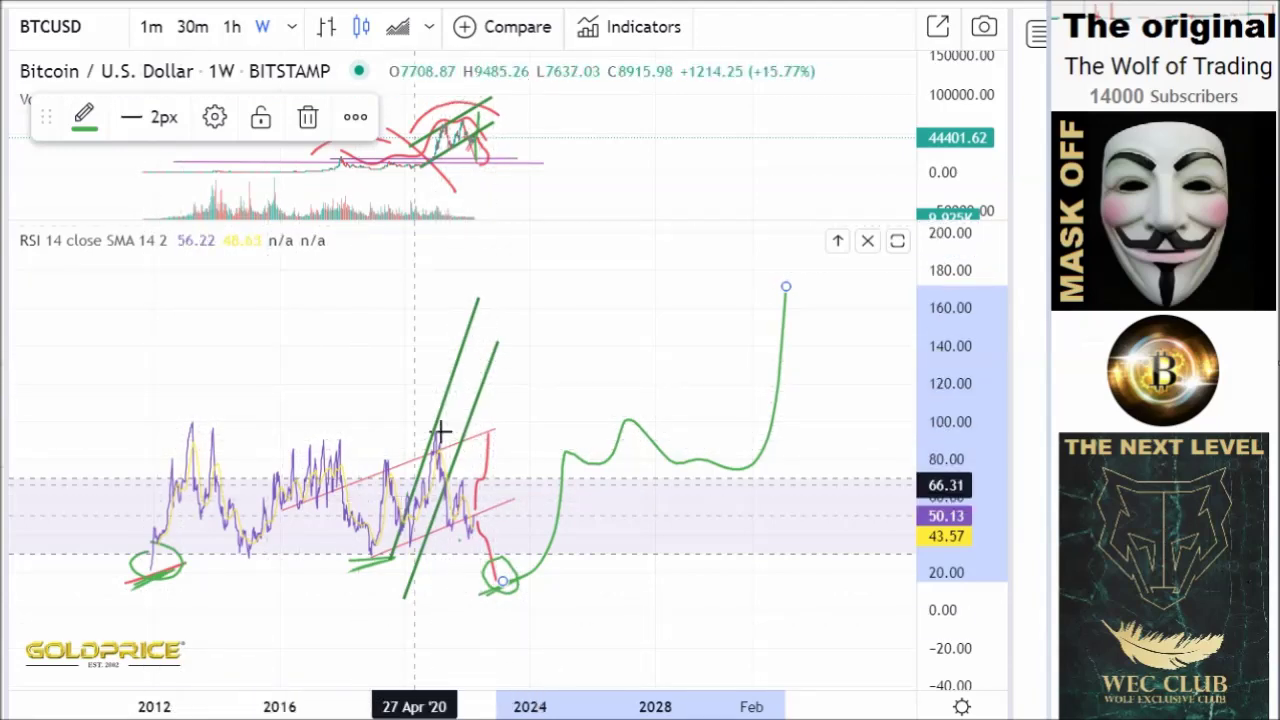
Resize the price and RSI panes for comparison, deleting the stray green stroke brushed across 2026–2028
{"action": "left_click_drag", "start_coordinate": [471, 230], "coordinate": [487, 567]}
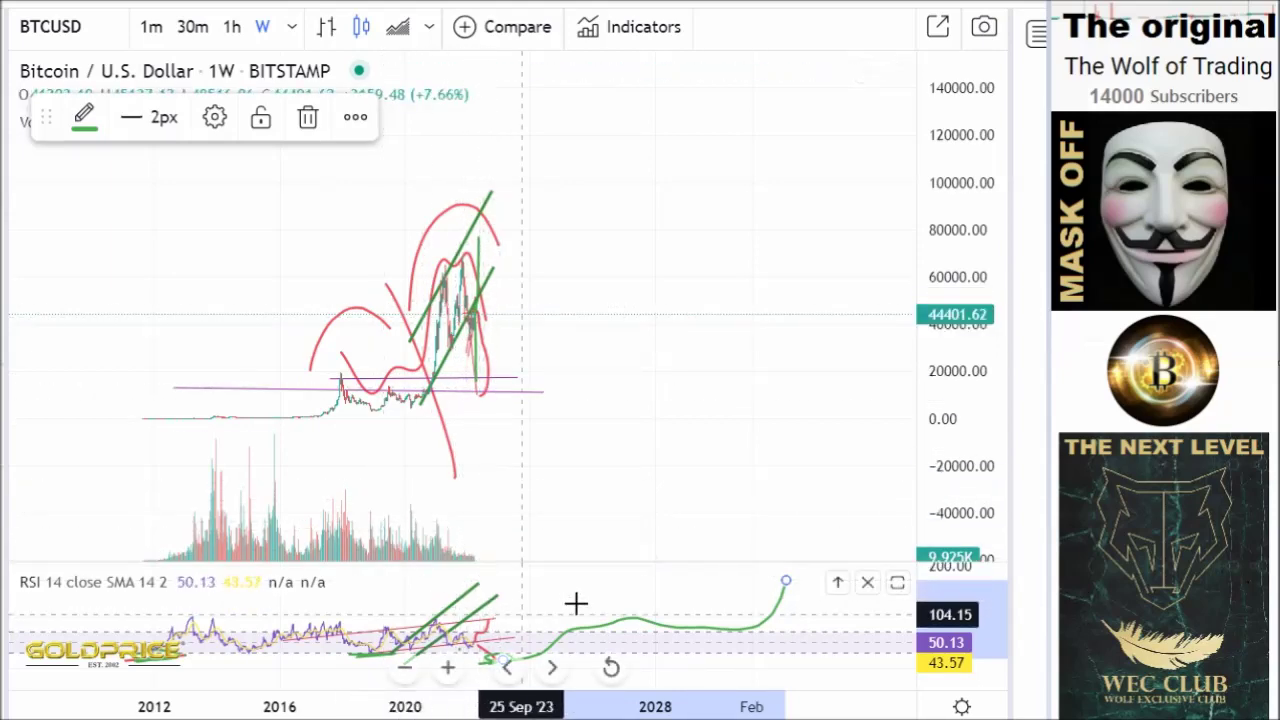
{"action": "left_click_drag", "start_coordinate": [587, 532], "coordinate": [580, 466]}
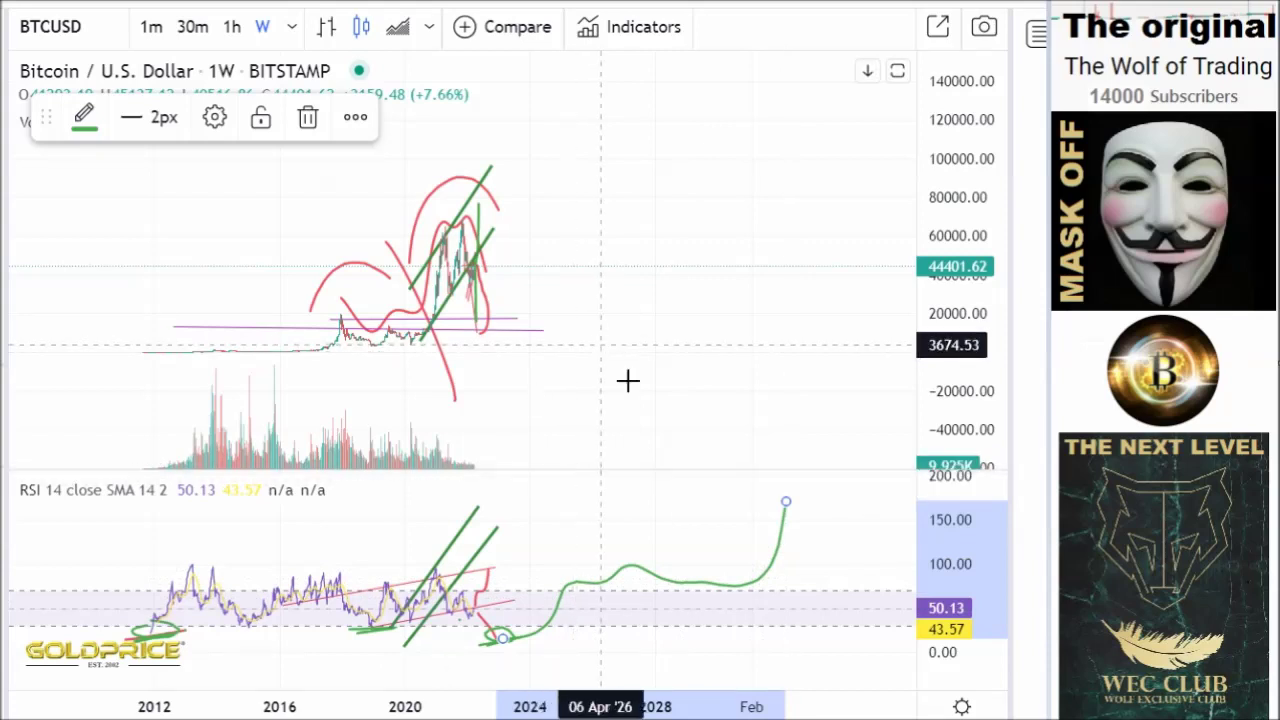
{"action": "left_click_drag", "start_coordinate": [603, 349], "coordinate": [678, 441]}
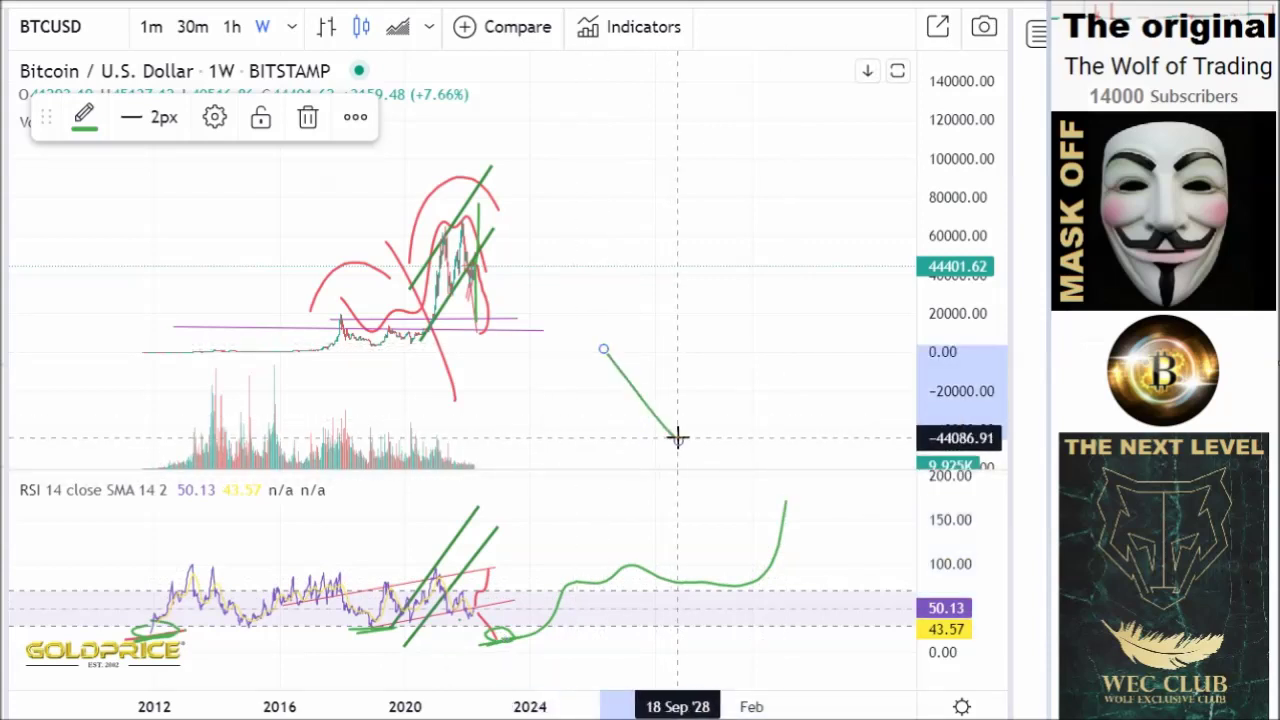
{"action": "key", "text": "Delete"}
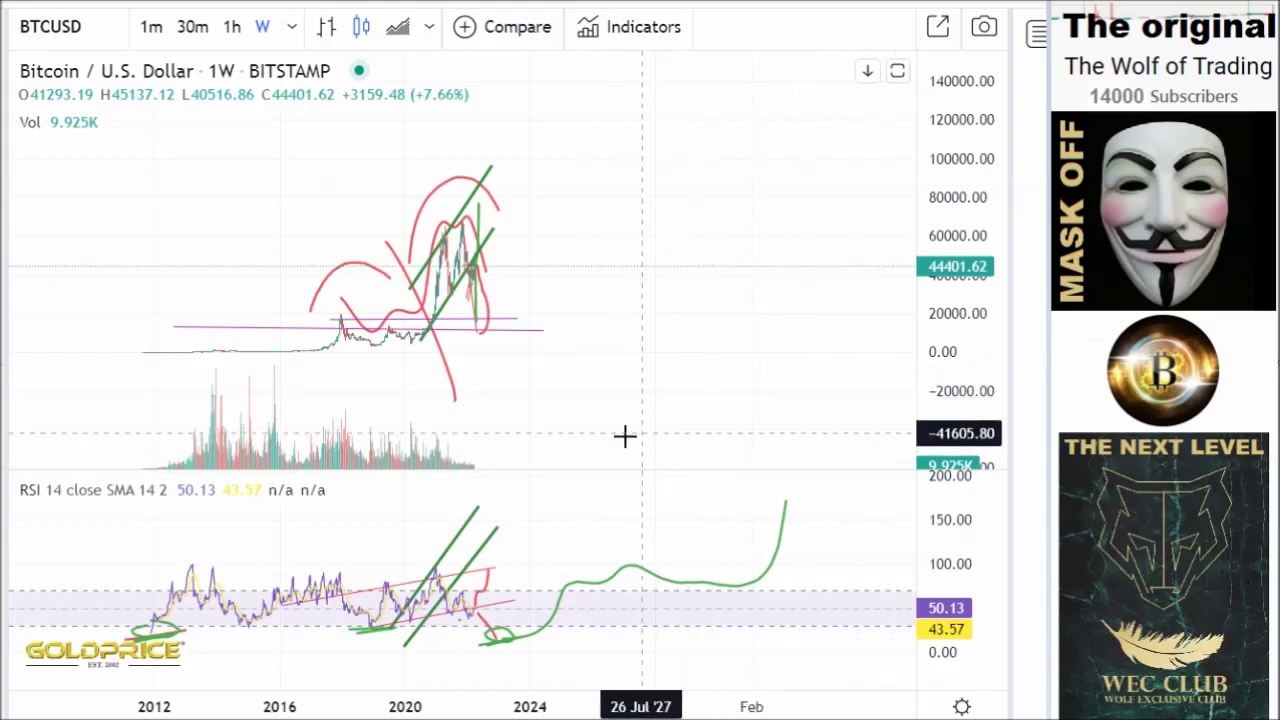
{"action": "left_click_drag", "start_coordinate": [640, 410], "coordinate": [654, 289]}
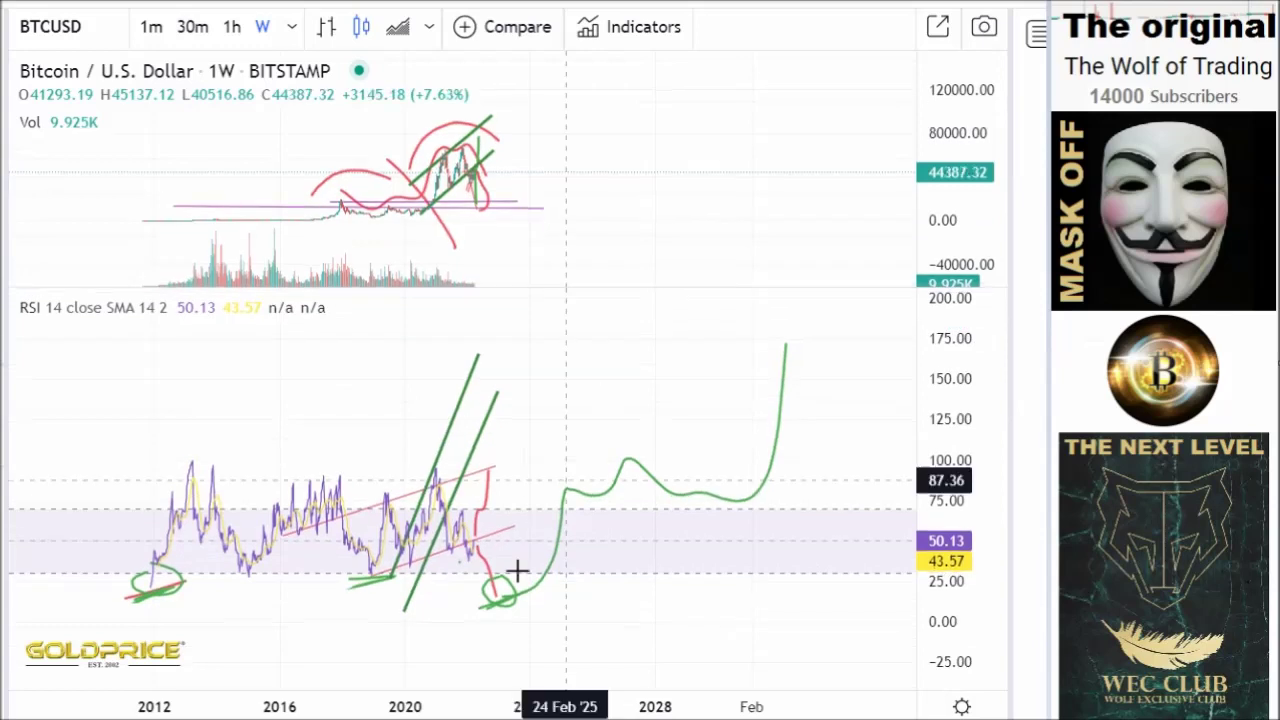
{"action": "left_click_drag", "start_coordinate": [586, 289], "coordinate": [671, 246]}
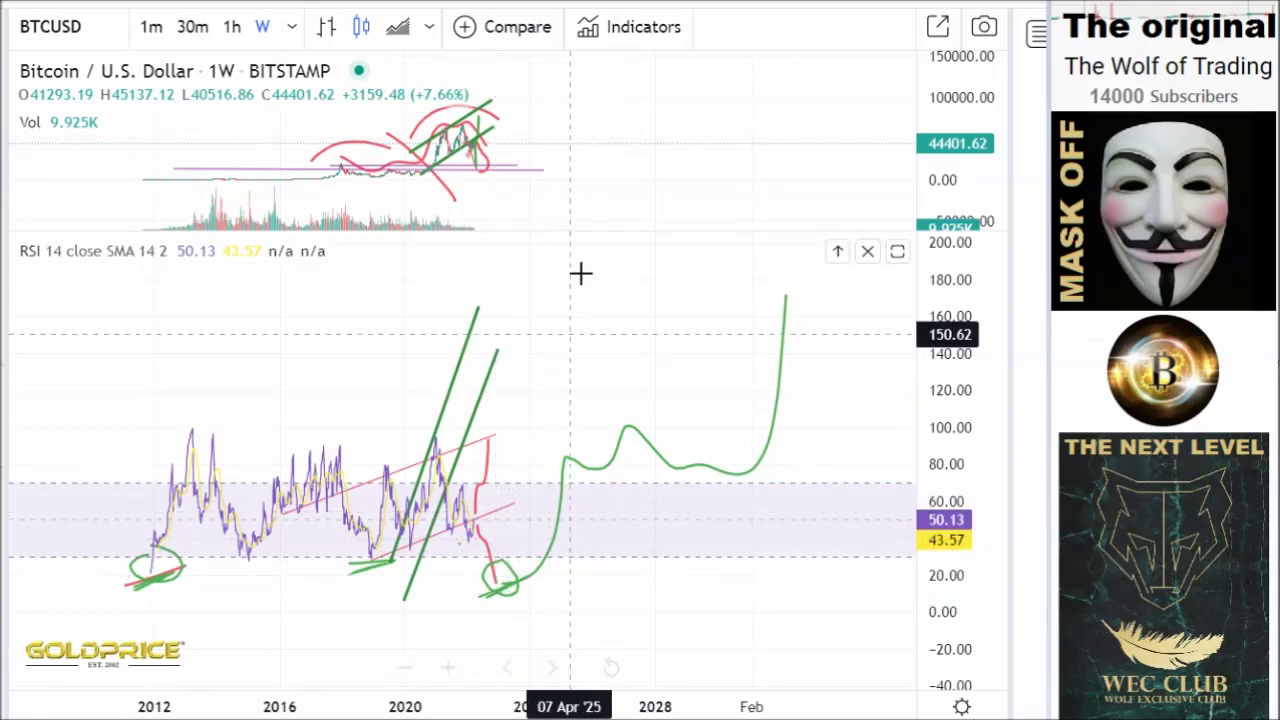
Enlarge the price pane to almost the full chart height and stretch its scale to about −10000–110000
{"action": "left_click_drag", "start_coordinate": [604, 259], "coordinate": [760, 655]}
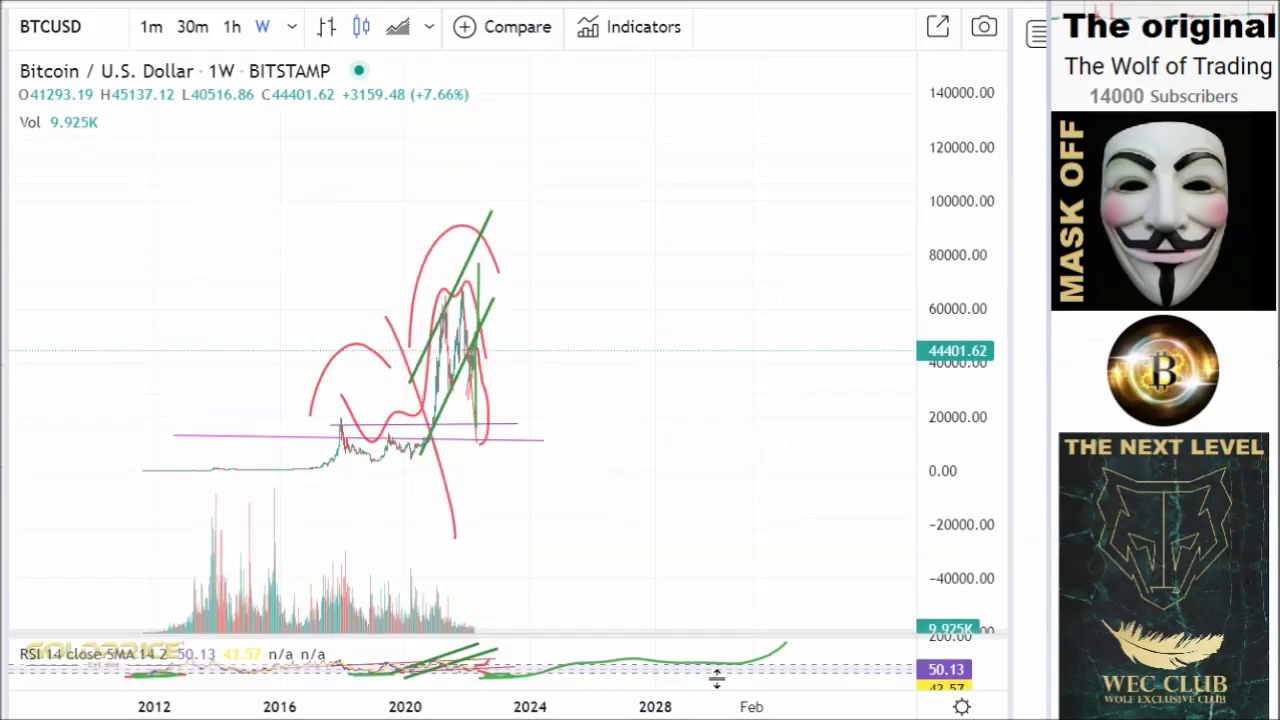
{"action": "left_click_drag", "start_coordinate": [945, 306], "coordinate": [945, 212]}
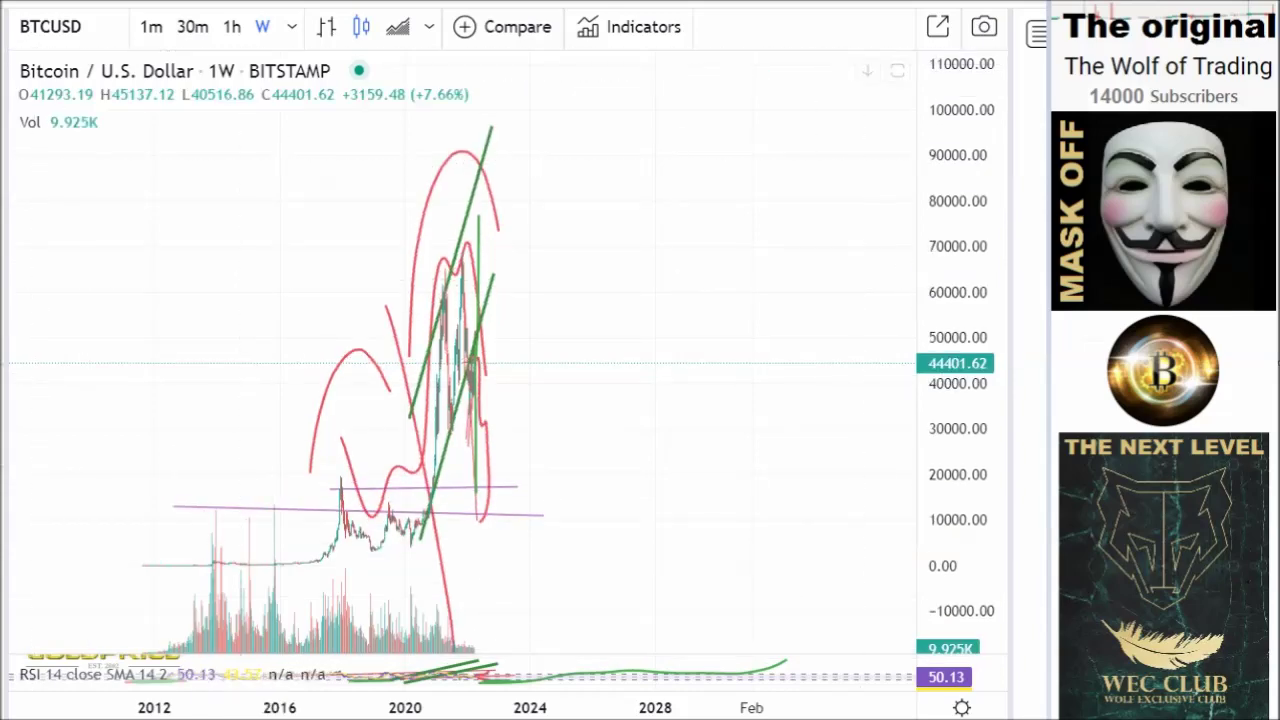
Restore the cross cursor and frame the weekly price action and drawn forecasts from 2019 to 2023
{"action": "left_click", "coordinate": [3, 35]}
{"action": "left_click", "coordinate": [35, 37]}
{"action": "left_click_drag", "start_coordinate": [197, 263], "coordinate": [585, 310]}
{"action": "scroll", "coordinate": [585, 310], "scroll_direction": "up", "scroll_amount": 10}
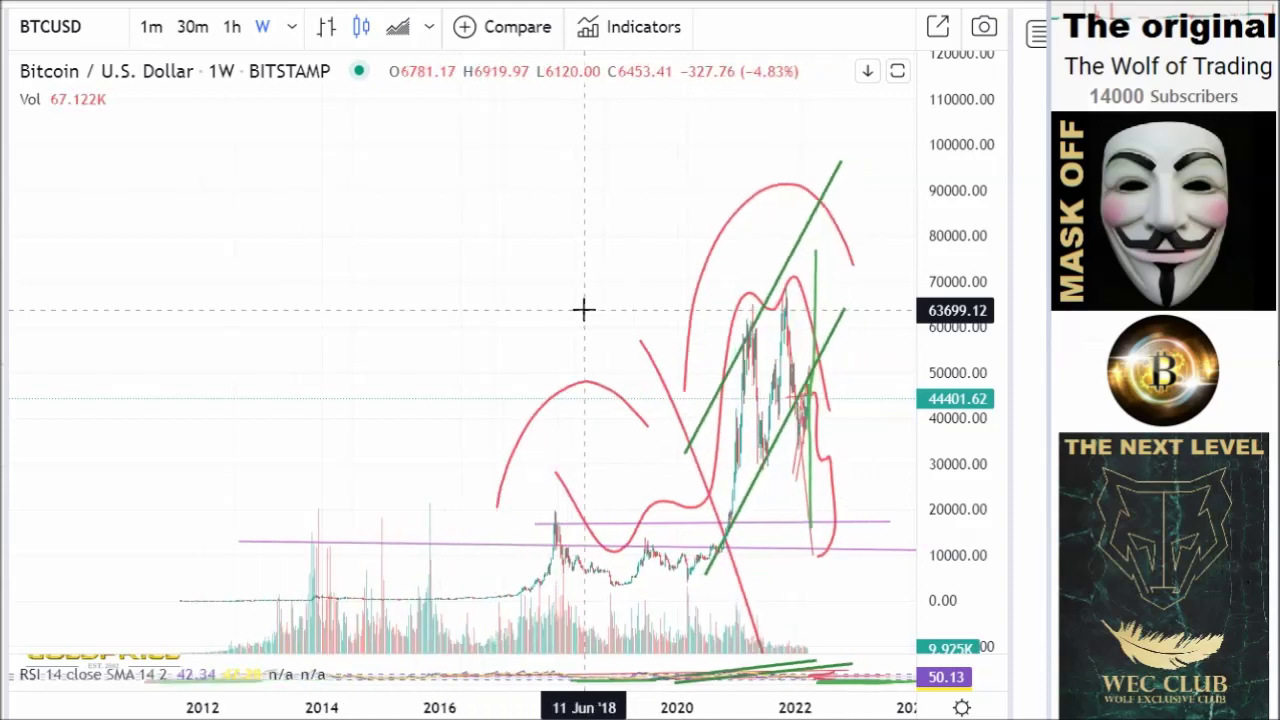
{"action": "scroll", "coordinate": [583, 310], "scroll_direction": "up", "scroll_amount": 8}
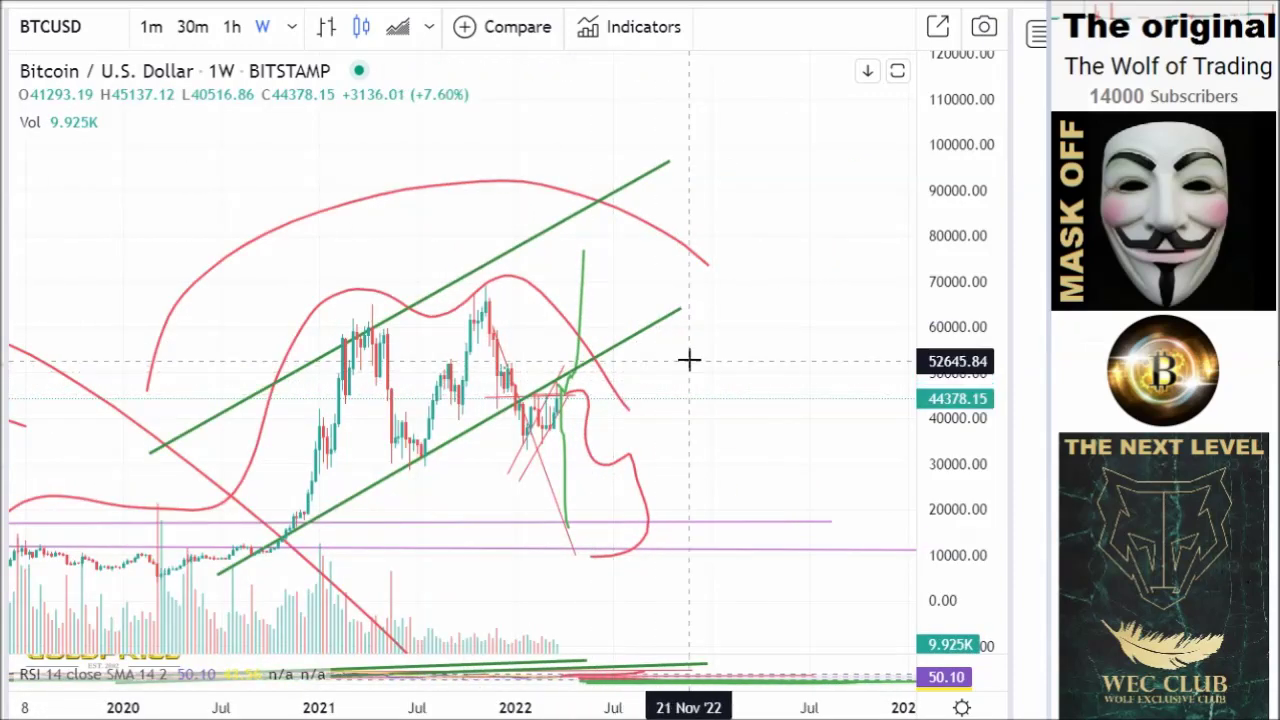
{"action": "left_click_drag", "start_coordinate": [689, 360], "coordinate": [771, 266]}
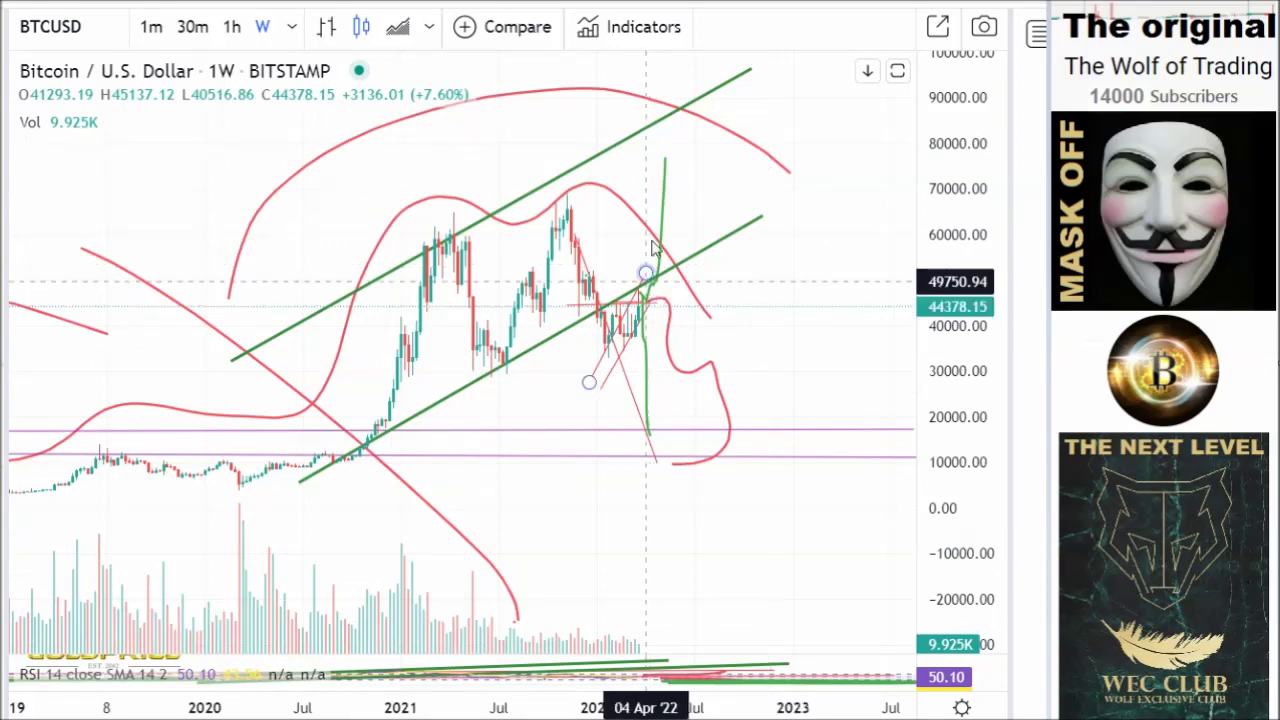
Examine the early-2022 Bitcoin price against the green channel and brushed decline, widening the weekly view to the full history since 2012
{"action": "scroll", "coordinate": [684, 438], "scroll_direction": "down", "scroll_amount": 3}
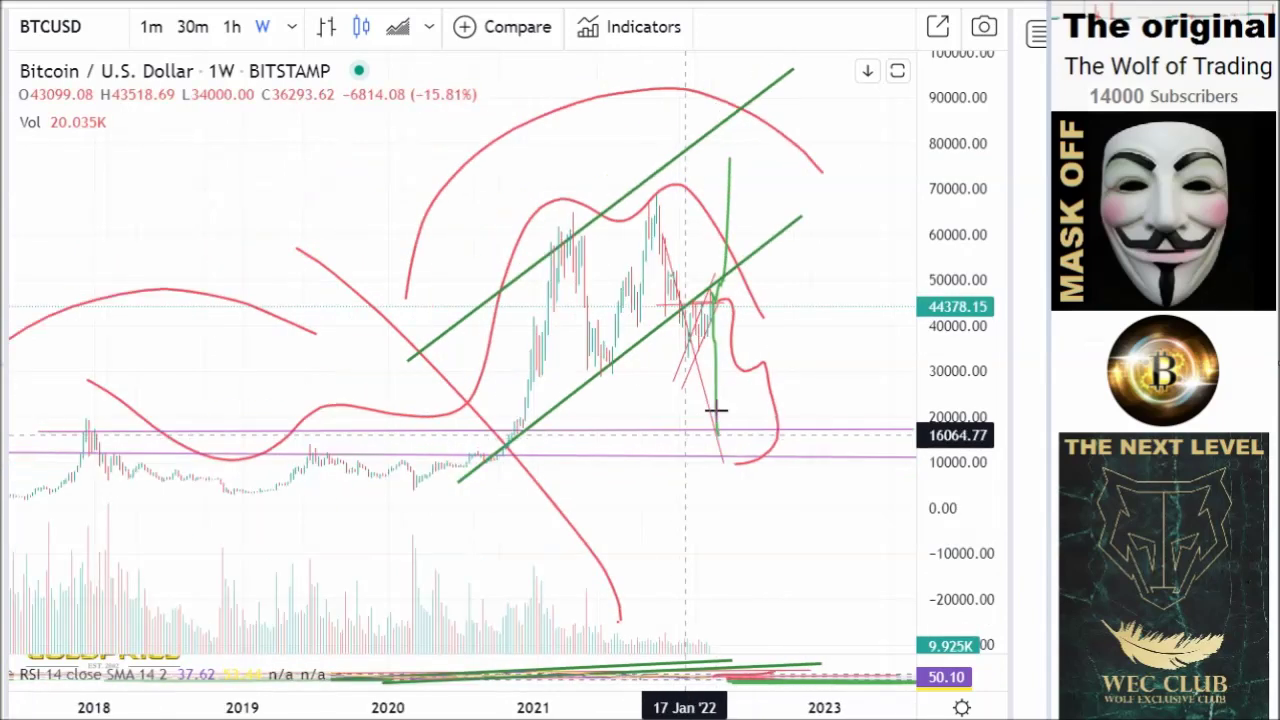
{"action": "scroll", "coordinate": [734, 323], "scroll_direction": "up", "scroll_amount": 5}
{"action": "left_click", "coordinate": [556, 278]}
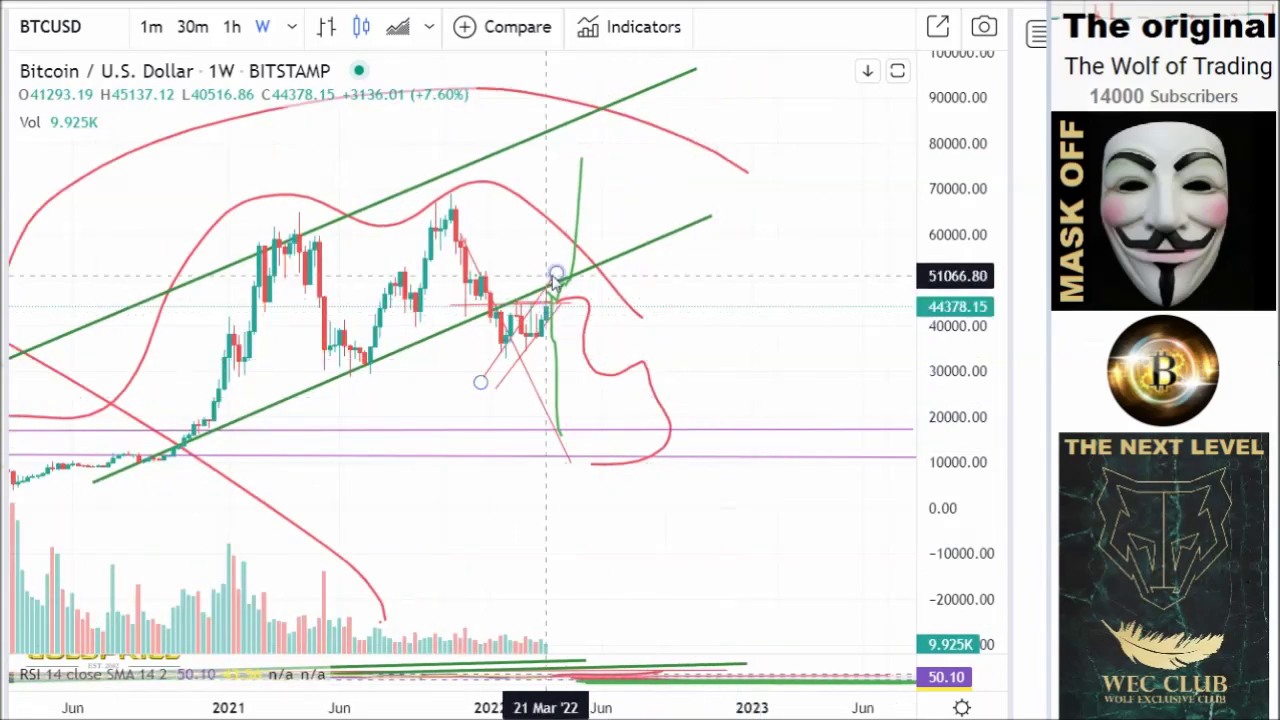
{"action": "left_click", "coordinate": [572, 431]}
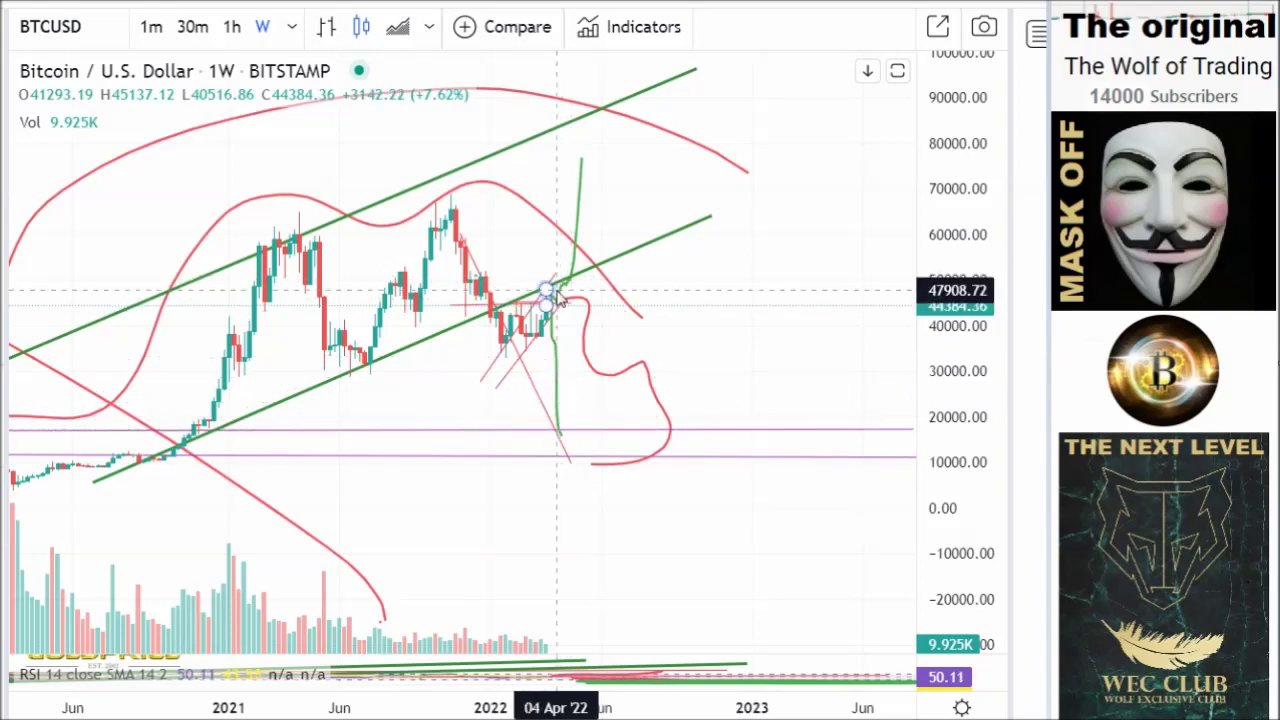
{"action": "scroll", "coordinate": [595, 440], "scroll_direction": "down", "scroll_amount": 6}
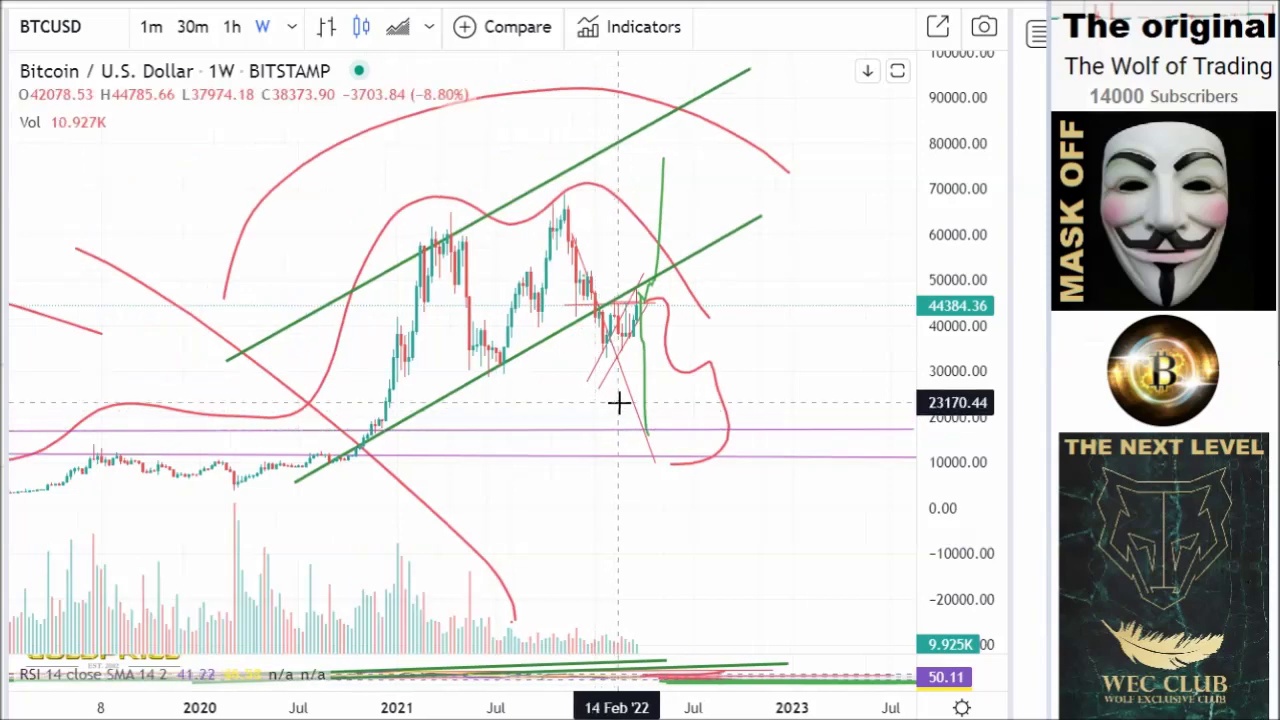
{"action": "scroll", "coordinate": [700, 423], "scroll_direction": "down", "scroll_amount": 2}
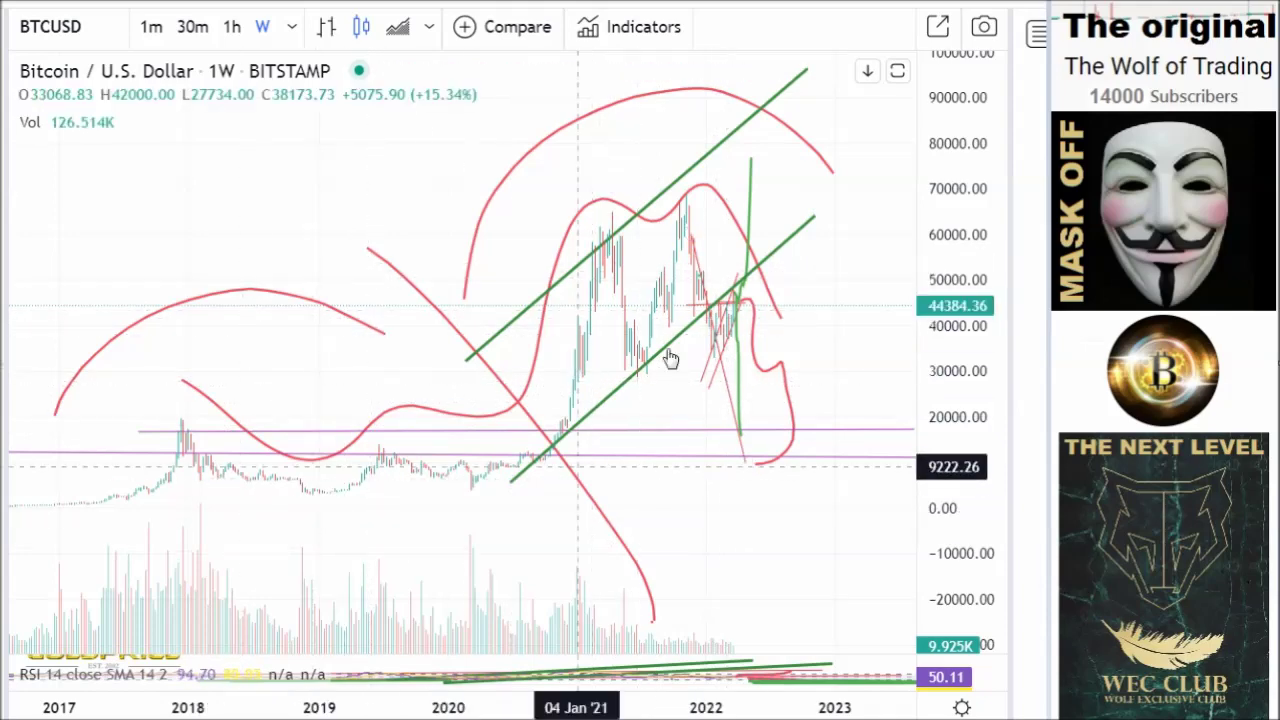
{"action": "scroll", "coordinate": [430, 490], "scroll_direction": "down", "scroll_amount": 4}
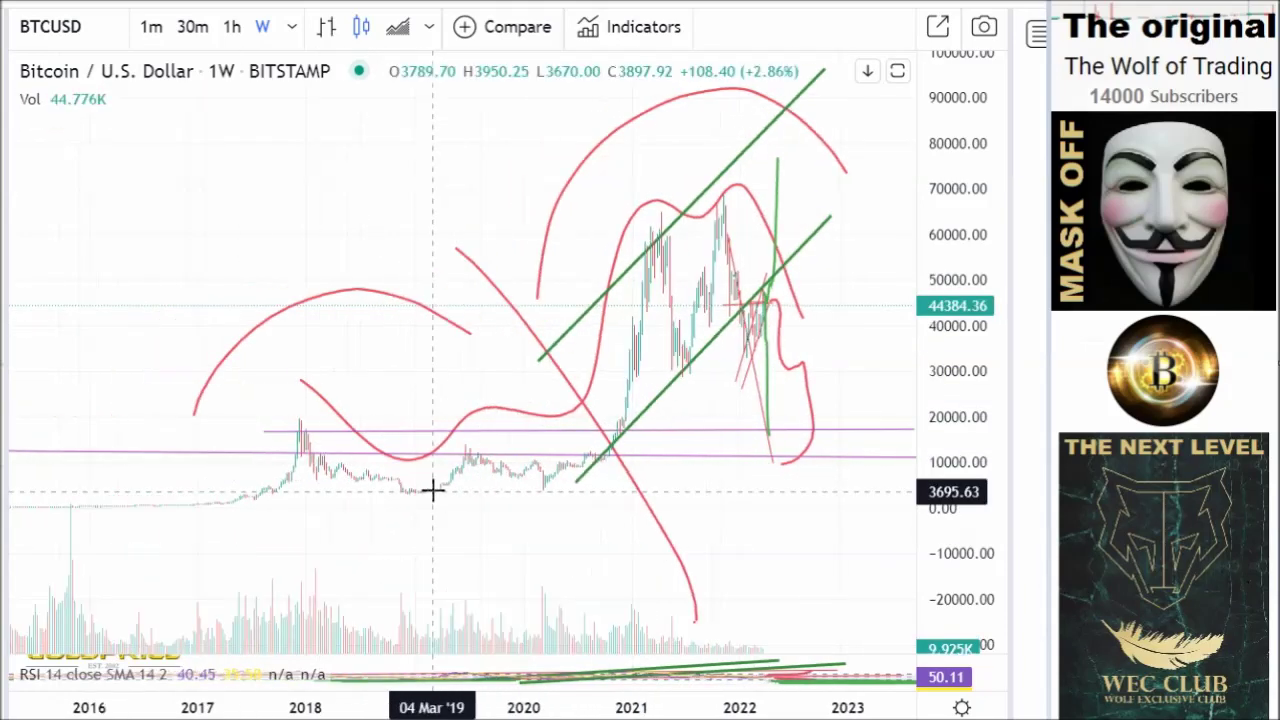
{"action": "scroll", "coordinate": [463, 405], "scroll_direction": "down", "scroll_amount": 3}
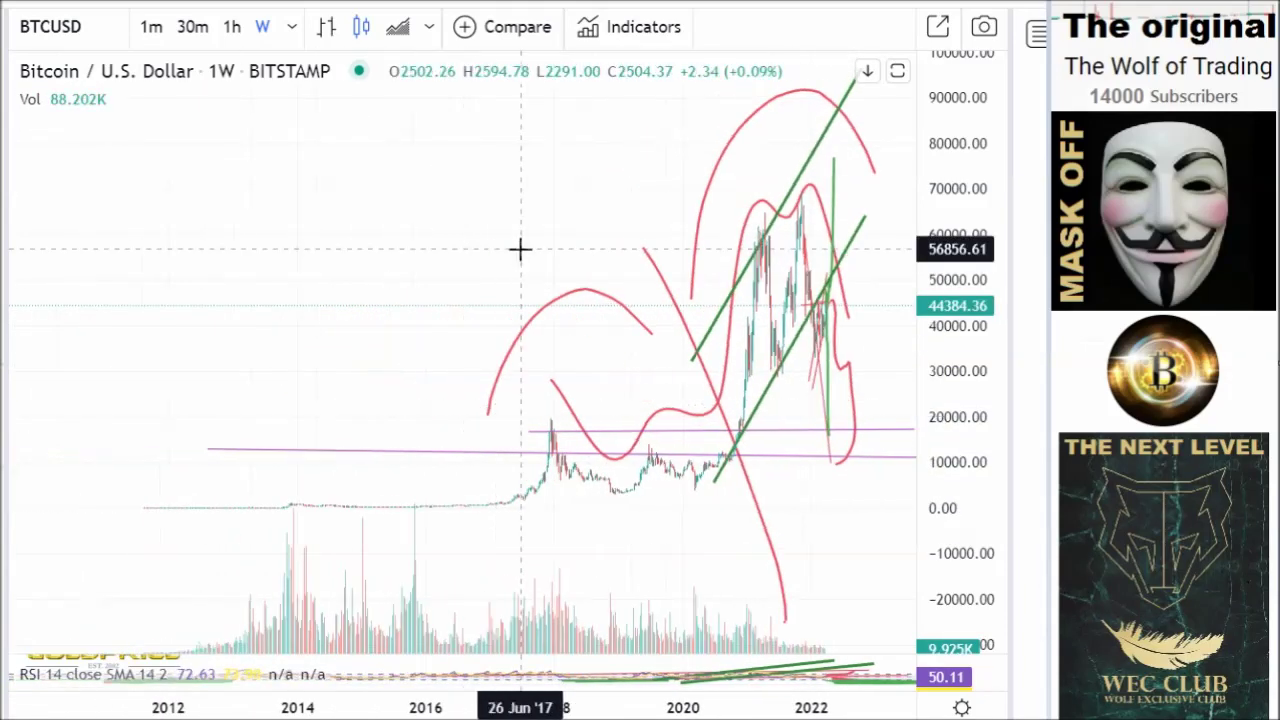
Brush a green price forecast from about 14000 in 2022, through humps near 105000 in 2025 and 150000 in late 2028, to about 280000 around 2034
{"action": "left_click_drag", "start_coordinate": [512, 251], "coordinate": [437, 263]}
{"action": "scroll", "coordinate": [437, 286], "scroll_direction": "down", "scroll_amount": 4}
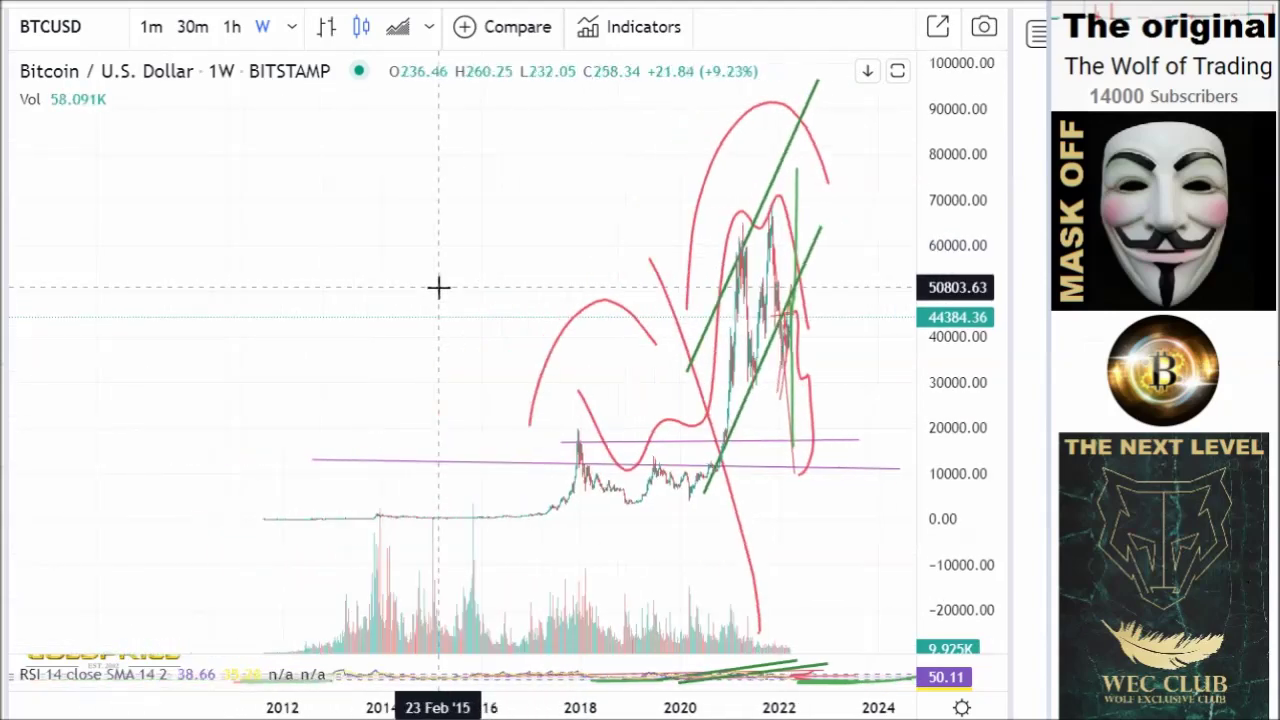
{"action": "left_click_drag", "start_coordinate": [517, 265], "coordinate": [209, 297]}
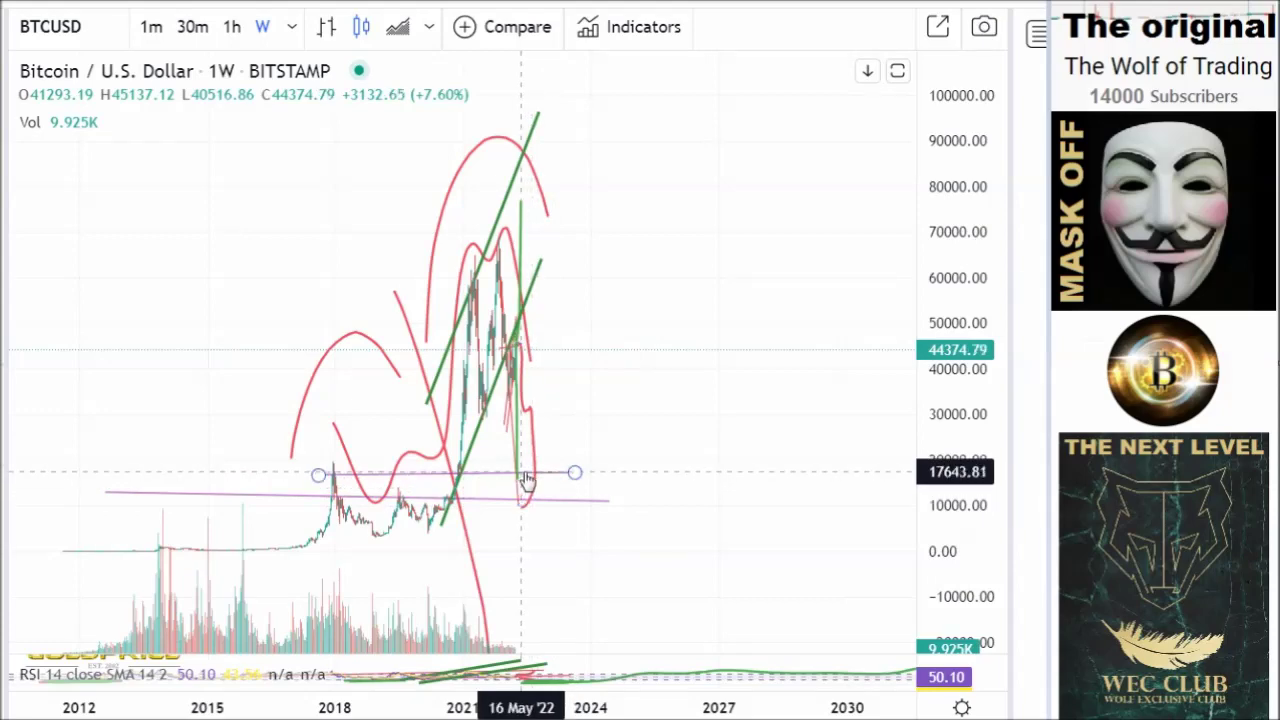
{"action": "left_click_drag", "start_coordinate": [962, 276], "coordinate": [947, 556]}
{"action": "mouse_move", "coordinate": [679, 414]}
{"action": "left_mouse_down"}
{"action": "mouse_move", "coordinate": [619, 469]}
{"action": "mouse_move", "coordinate": [450, 569]}
{"action": "left_mouse_up"}
{"action": "left_click", "coordinate": [5, 165]}
{"action": "left_click", "coordinate": [38, 168]}
{"action": "mouse_move", "coordinate": [342, 521]}
{"action": "left_mouse_down"}
{"action": "mouse_move", "coordinate": [478, 345]}
{"action": "mouse_move", "coordinate": [551, 374]}
{"action": "mouse_move", "coordinate": [614, 230]}
{"action": "mouse_move", "coordinate": [660, 303]}
{"action": "mouse_move", "coordinate": [763, 312]}
{"action": "mouse_move", "coordinate": [836, 52]}
{"action": "left_mouse_up"}
{"action": "scroll", "coordinate": [766, 420], "scroll_direction": "down", "scroll_amount": 3}
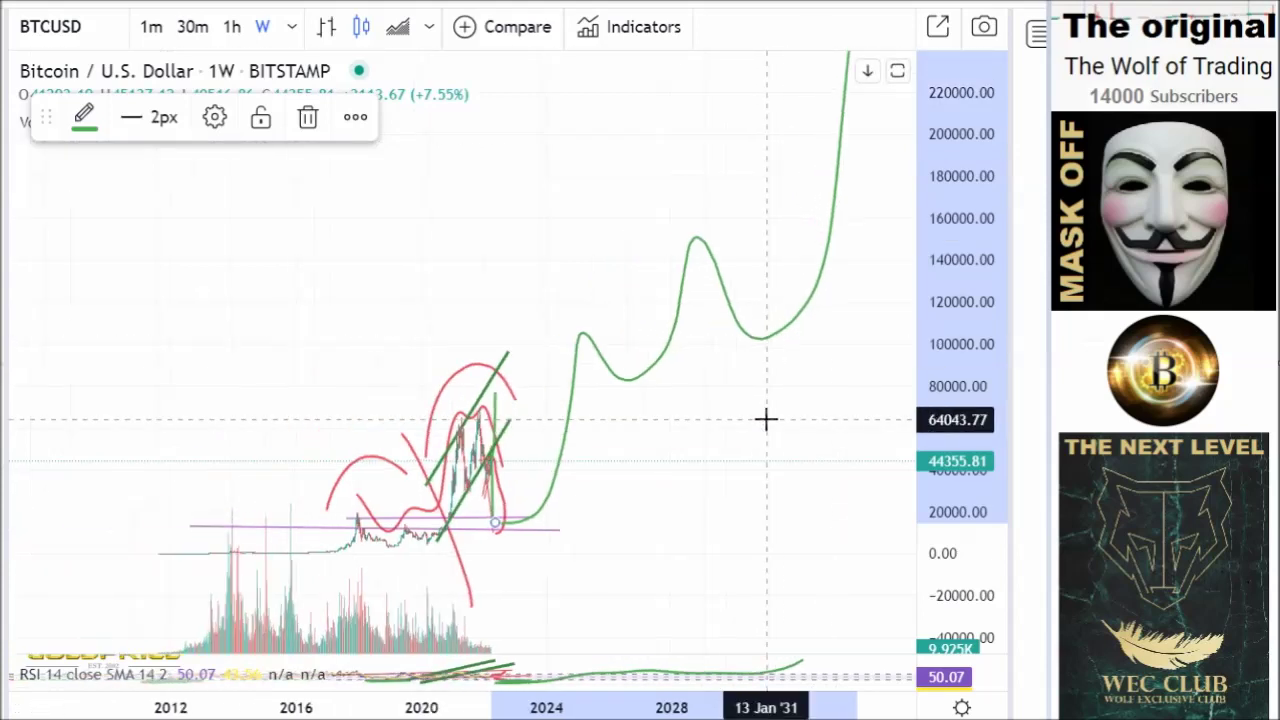
{"action": "left_click_drag", "start_coordinate": [940, 317], "coordinate": [936, 480]}
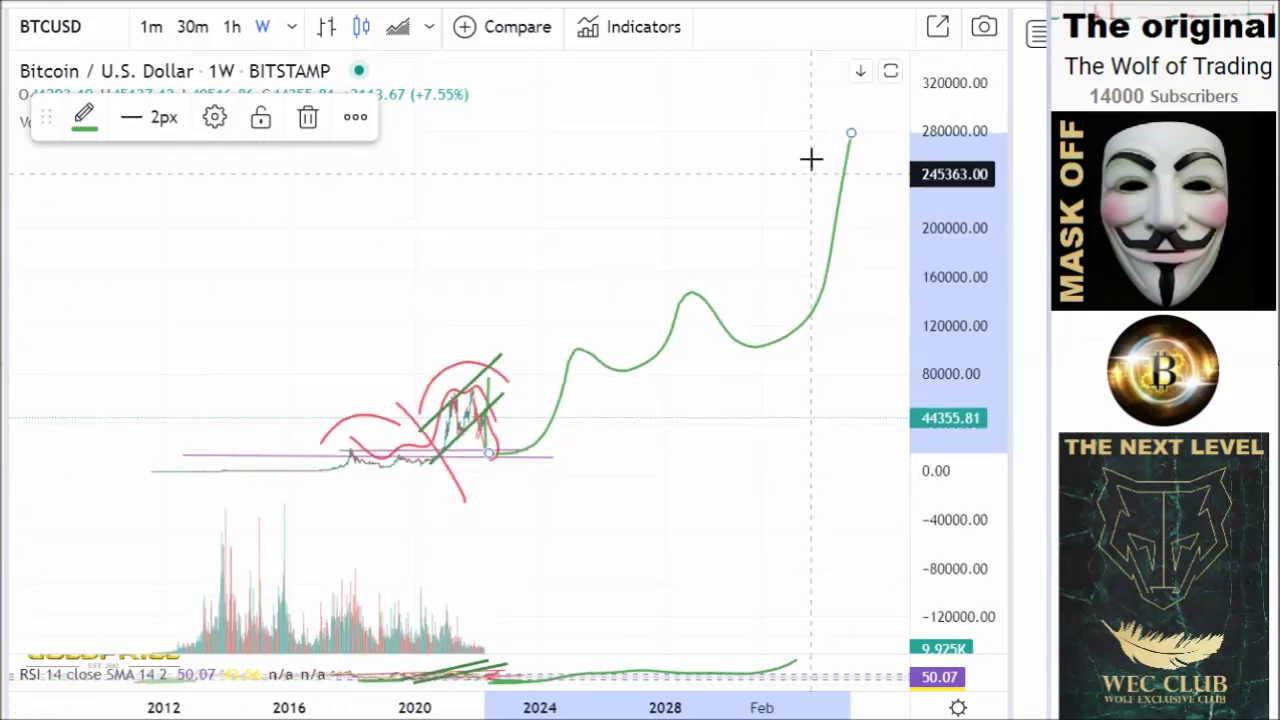